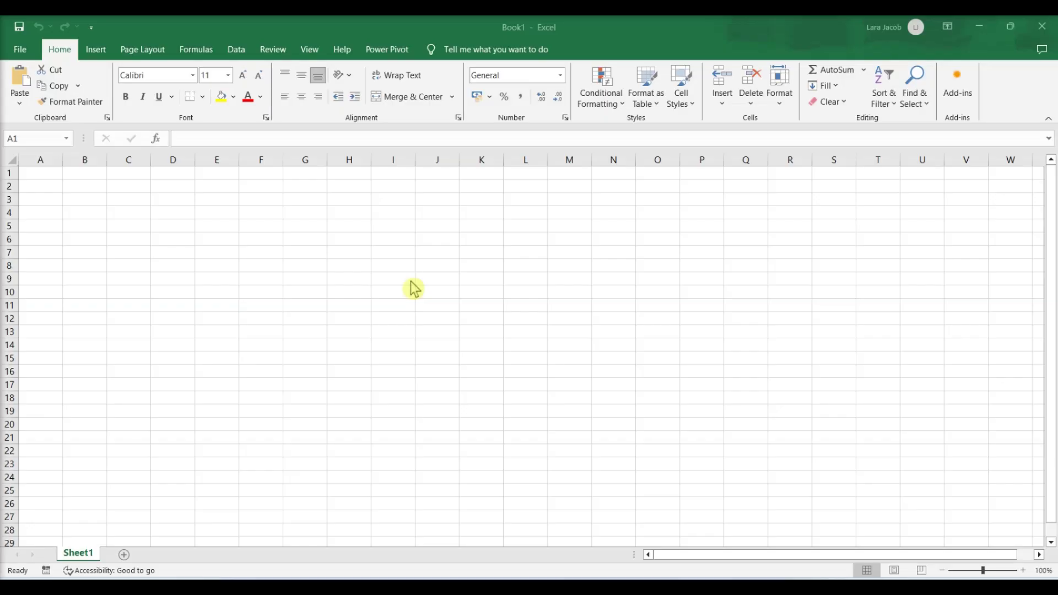
Enter headers DATE, ITEM#, PAYEE, DESCRIPTION, DEBIT, EXPENSE, CREDIT, INCOME, BALANCE across row 1 from B1
{"action": "left_click", "coordinate": [83, 174]}
{"action": "type", "text": "DATE"}
{"action": "key", "text": "Tab"}
{"action": "type", "text": "ITEM#"}
{"action": "key", "text": "Tab"}
{"action": "type", "text": "PAYEE\tDESCRIPTION"}
{"action": "key", "text": "Tab"}
{"action": "type", "text": "DEBIT\tEXPENSE"}
{"action": "key", "text": "Tab"}
{"action": "type", "text": "CREDIT"}
{"action": "key", "text": "Tab"}
{"action": "key", "text": "Tab"}
{"action": "type", "text": "INCOME"}
{"action": "key", "text": "Tab"}
{"action": "type", "text": "BALANCE"}
{"action": "key", "text": "Return"}
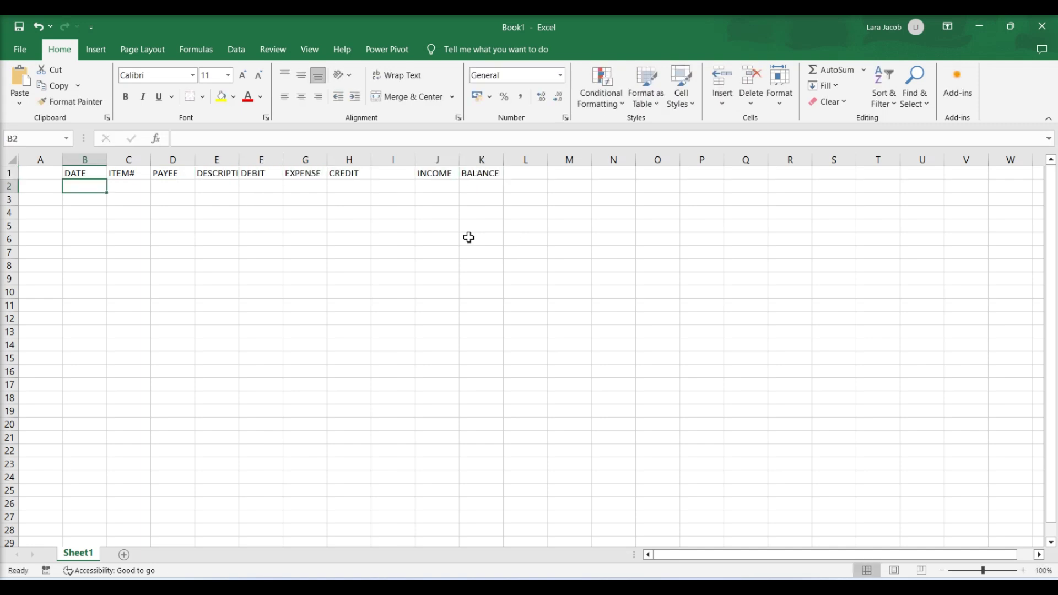
Give the header row B1:K1 a blue fill and bold text
{"action": "left_click_drag", "start_coordinate": [82, 173], "coordinate": [482, 174]}
{"action": "left_click", "coordinate": [234, 97]}
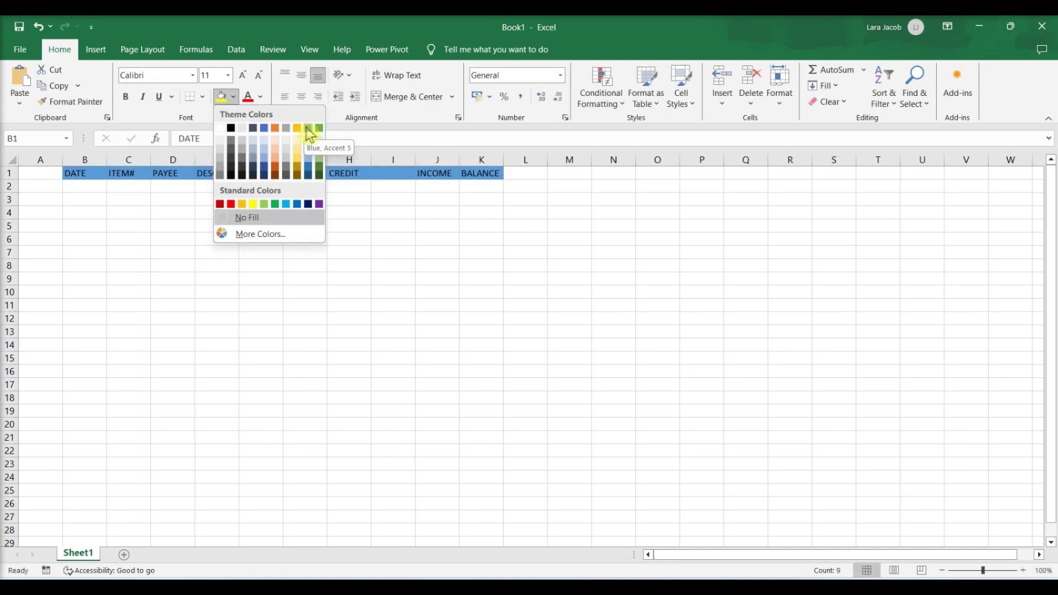
{"action": "left_click", "coordinate": [306, 132]}
{"action": "left_click", "coordinate": [126, 97]}
Set columns B:K to width 10, then widen PAYEE and DESCRIPTION (D:E) to 25
{"action": "left_click_drag", "start_coordinate": [85, 159], "coordinate": [482, 164]}
{"action": "right_click", "coordinate": [482, 164]}
{"action": "left_click", "coordinate": [530, 338]}
{"action": "key", "text": "Return"}
{"action": "left_click", "coordinate": [132, 276]}
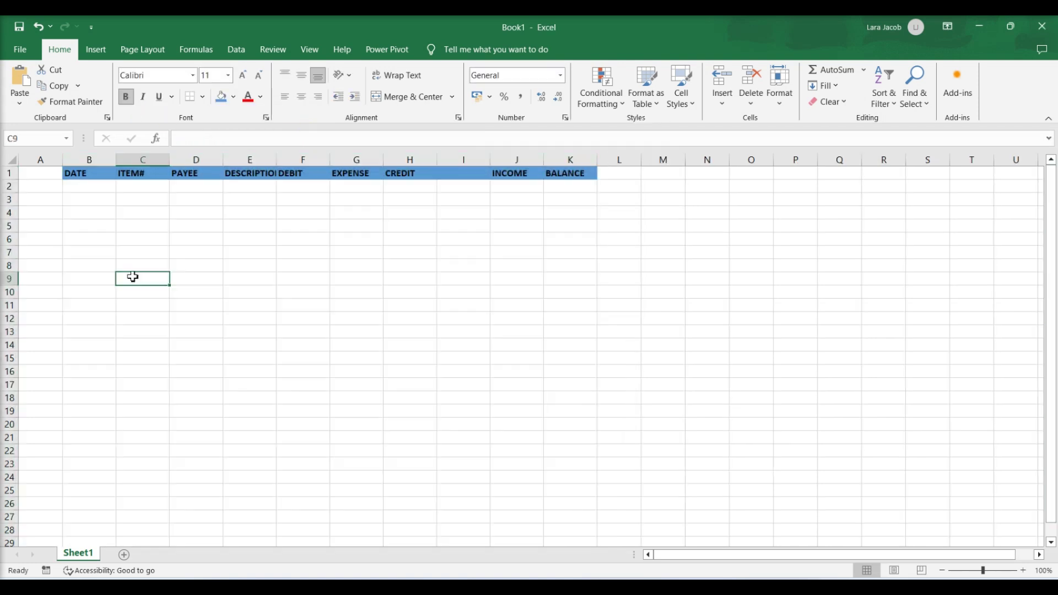
{"action": "left_click_drag", "start_coordinate": [196, 160], "coordinate": [250, 160]}
{"action": "right_click", "coordinate": [250, 160]}
{"action": "left_click", "coordinate": [298, 335]}
{"action": "type", "text": "25"}
{"action": "key", "text": "Return"}
{"action": "left_click", "coordinate": [123, 199]}
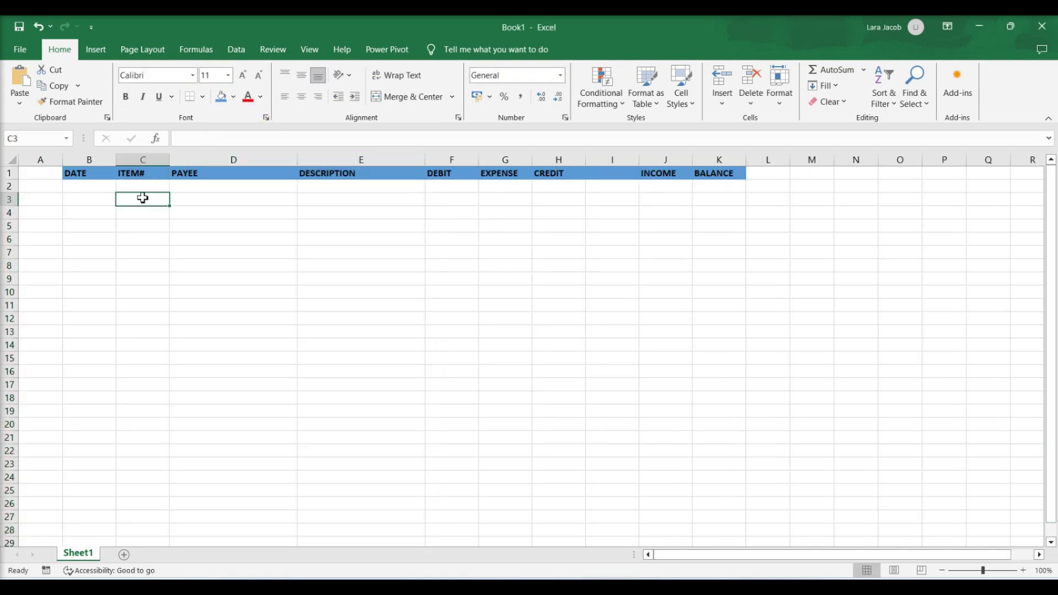
{"action": "left_click_drag", "start_coordinate": [76, 174], "coordinate": [707, 177]}
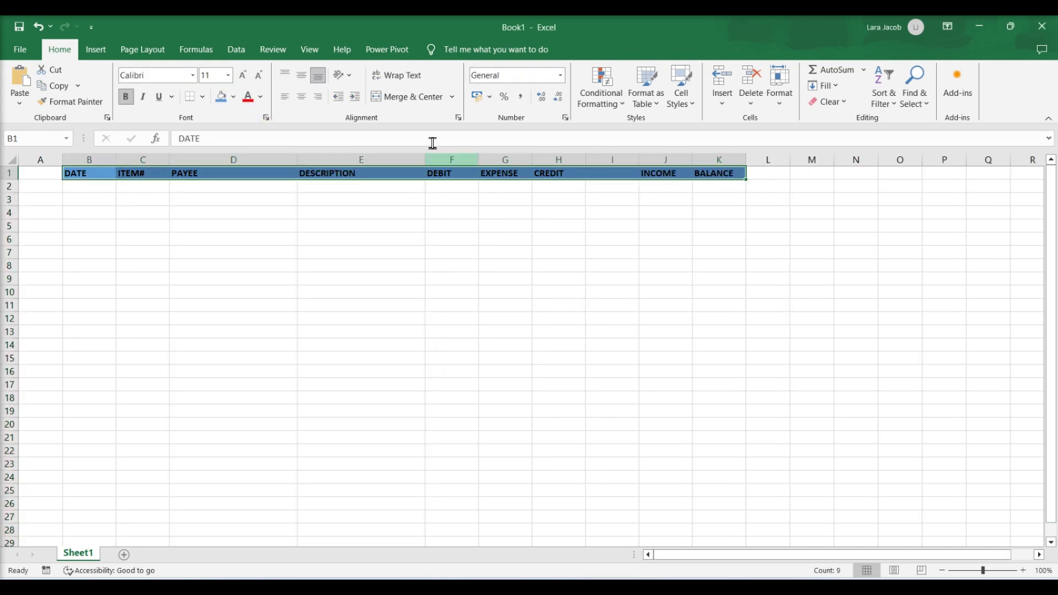
Center the headers and enter the 08/08/2024 Opening Balance of 2000
{"action": "left_click", "coordinate": [302, 96]}
{"action": "left_click", "coordinate": [80, 194]}
{"action": "type", "text": "08/08/2024"}
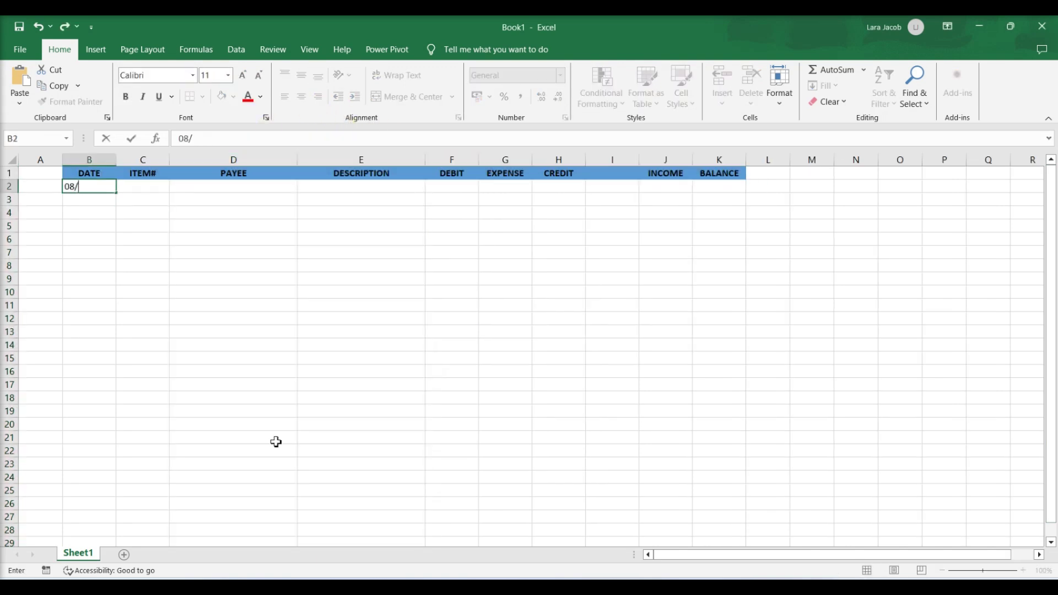
{"action": "key", "text": "Tab"}
{"action": "key", "text": "Tab"}
{"action": "type", "text": "Opening Balance"}
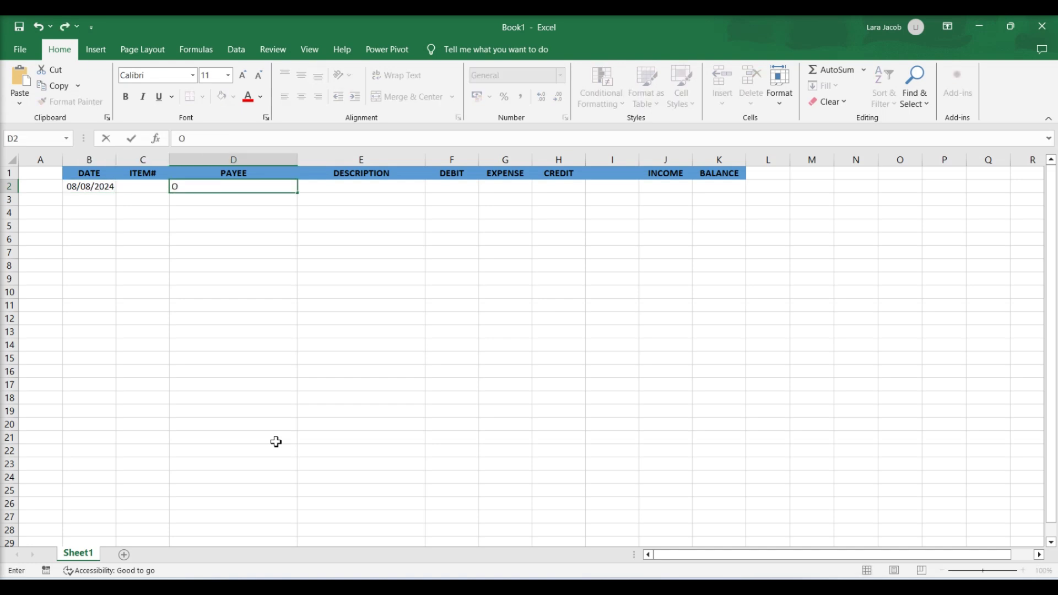
{"action": "key", "text": "Tab"}
{"action": "key", "text": "Tab"}
{"action": "key", "text": "Tab"}
{"action": "key", "text": "Tab"}
{"action": "key", "text": "Tab"}
Add row 3: Check, 'Payemnt for Magazine Subscription', 500 debit, autofitting DESCRIPTION
{"action": "key", "text": "Tab"}
{"action": "key", "text": "Tab"}
{"action": "type", "text": "2000"}
{"action": "key", "text": "Return"}
{"action": "type", "text": "08/"}
{"action": "key", "text": "Tab"}
{"action": "key", "text": "Tab"}
{"action": "type", "text": "Check"}
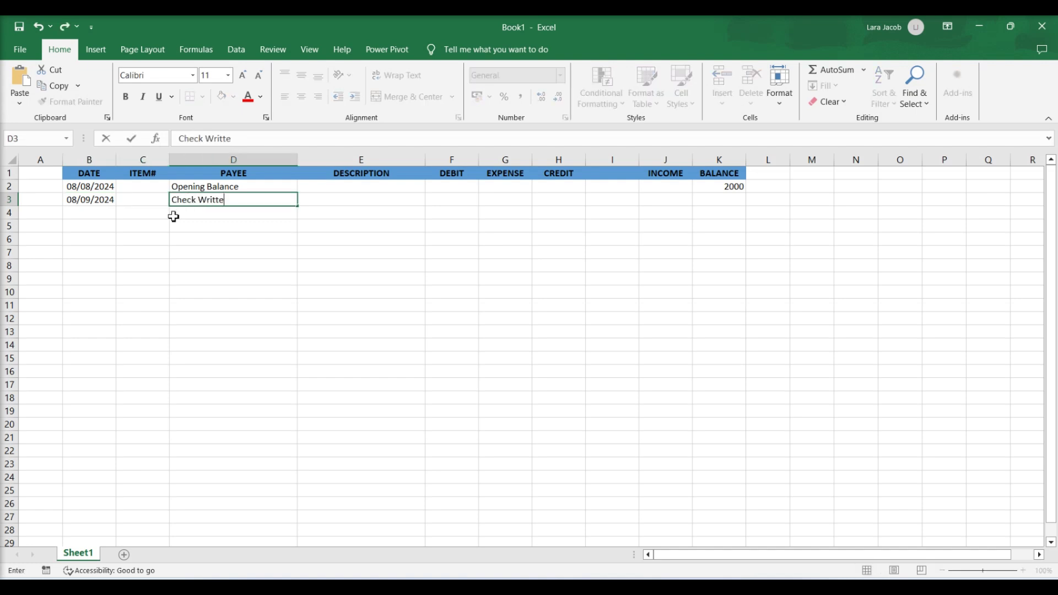
{"action": "key", "text": "Tab"}
{"action": "type", "text": "Payemnt for Magazine Subscription"}
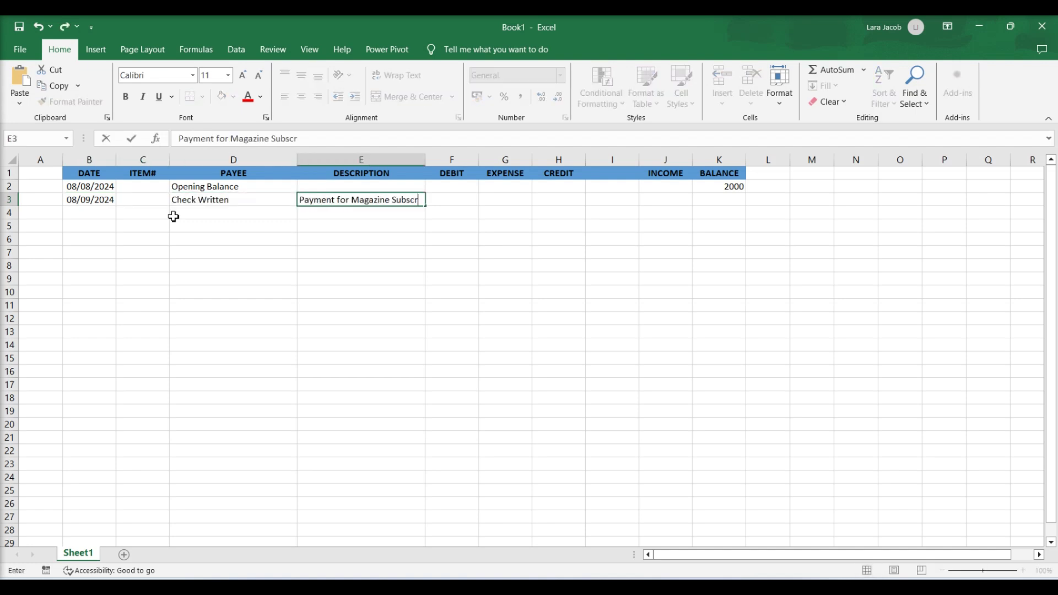
{"action": "key", "text": "Return"}
{"action": "right_click", "coordinate": [358, 160]}
{"action": "left_click", "coordinate": [406, 345]}
{"action": "key", "text": "Return"}
{"action": "left_click", "coordinate": [480, 201]}
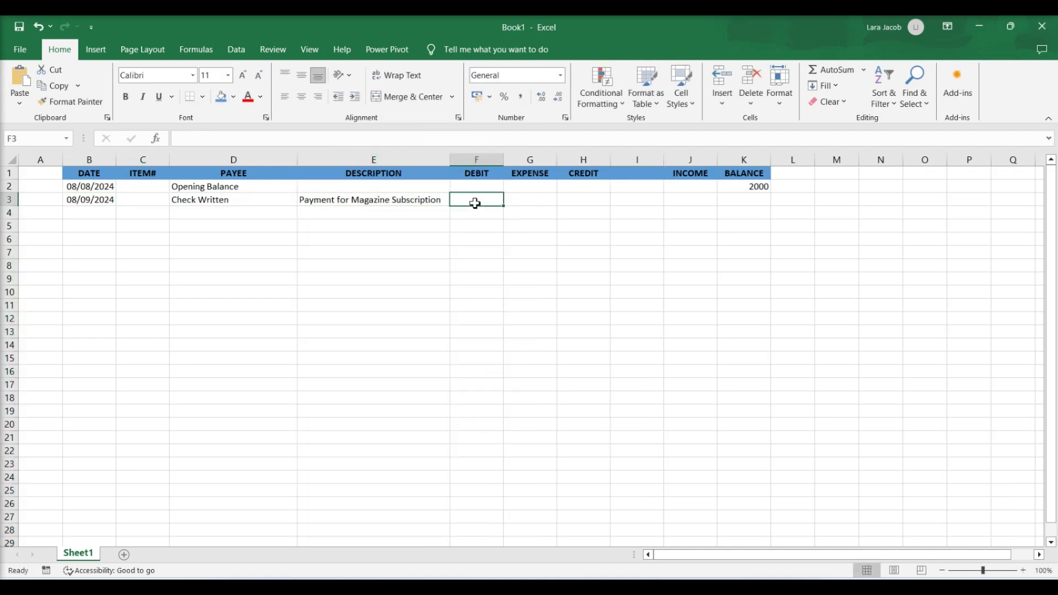
{"action": "type", "text": "500"}
{"action": "key", "text": "Return"}
Add the 08/11/2024 Deposit with a 750 credit
{"action": "type", "text": "08/11/2024"}
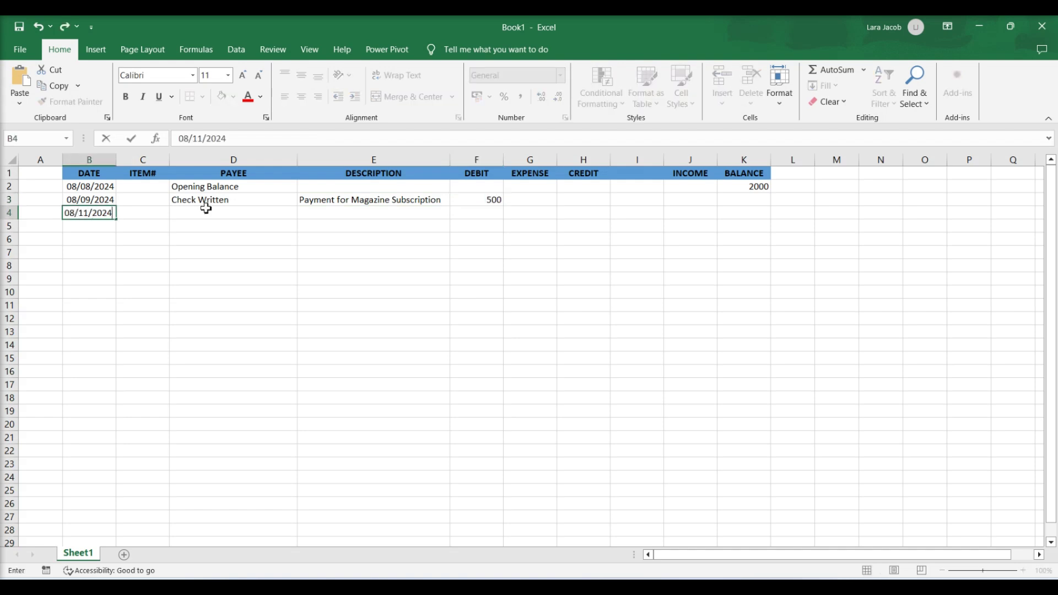
{"action": "key", "text": "Tab"}
{"action": "key", "text": "Tab"}
{"action": "type", "text": "Deposit"}
{"action": "key", "text": "Tab"}
{"action": "key", "text": "Tab"}
{"action": "key", "text": "Tab"}
Add the 08/15/2024 ATM Withdrawal with a 350 debit
{"action": "key", "text": "Tab"}
{"action": "type", "text": "750"}
{"action": "key", "text": "Return"}
{"action": "key", "text": "Left"}
{"action": "key", "text": "Left"}
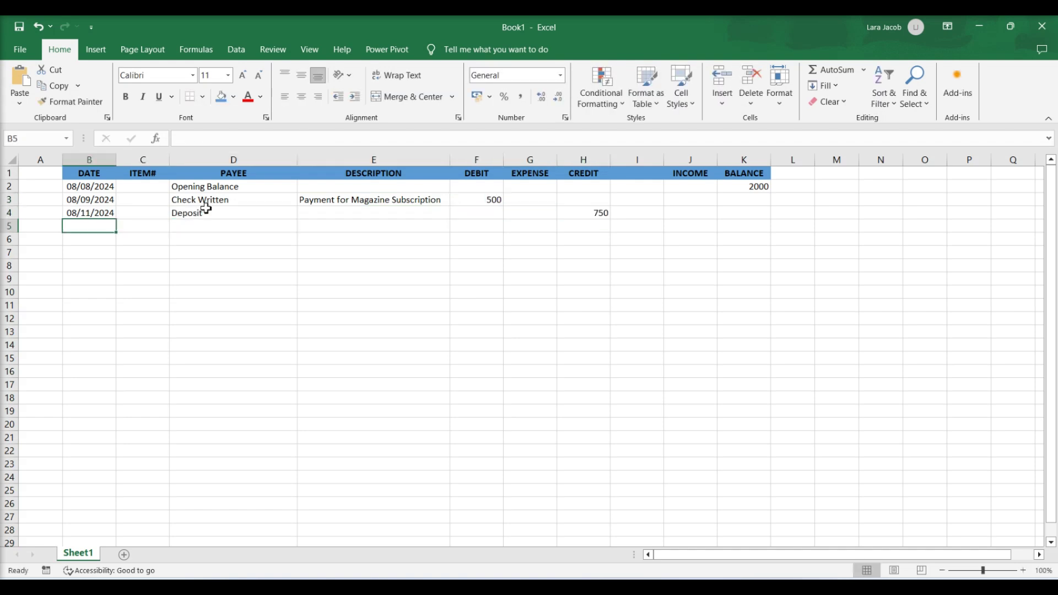
{"action": "type", "text": "08/15/2024"}
{"action": "key", "text": "Tab"}
{"action": "key", "text": "Tab"}
{"action": "type", "text": "ATM Withdrawal"}
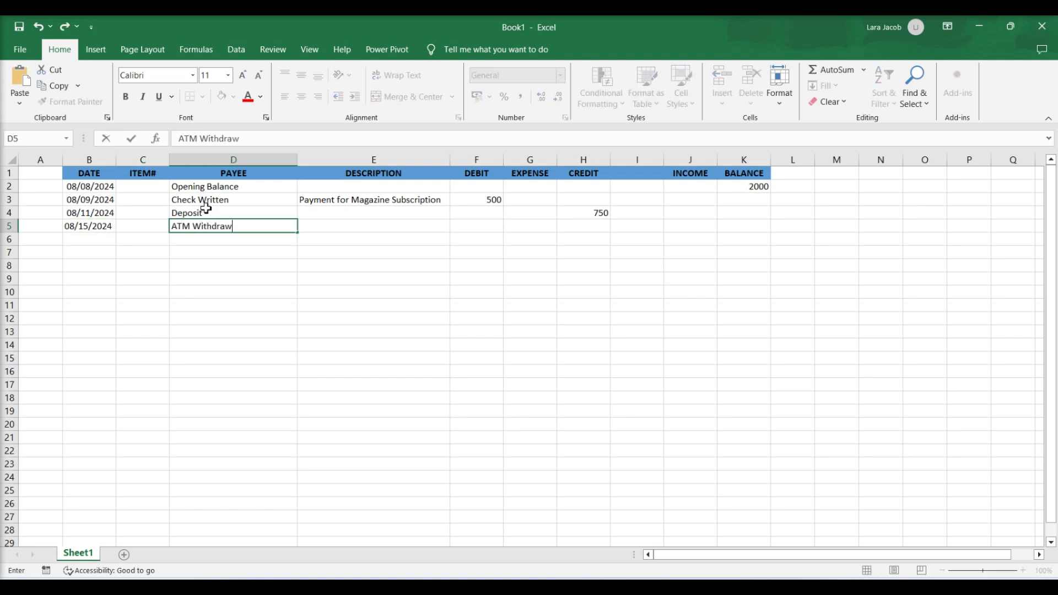
{"action": "key", "text": "Tab"}
{"action": "key", "text": "Tab"}
{"action": "type", "text": "350"}
{"action": "key", "text": "Tab"}
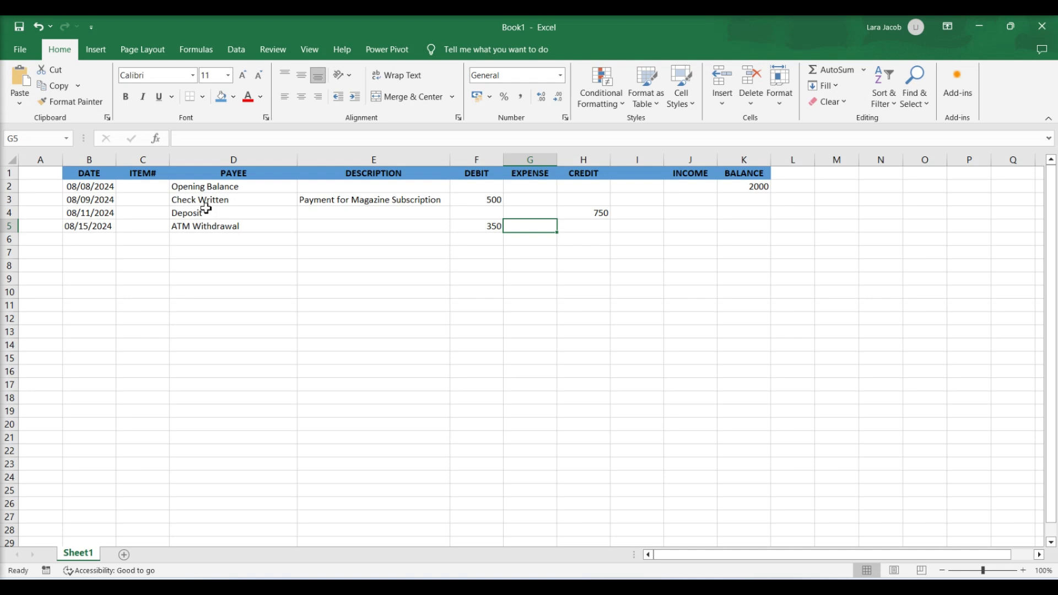
Format the DATE column with the 14-Mar-12 date style
{"action": "left_click", "coordinate": [103, 161]}
{"action": "right_click", "coordinate": [104, 162]}
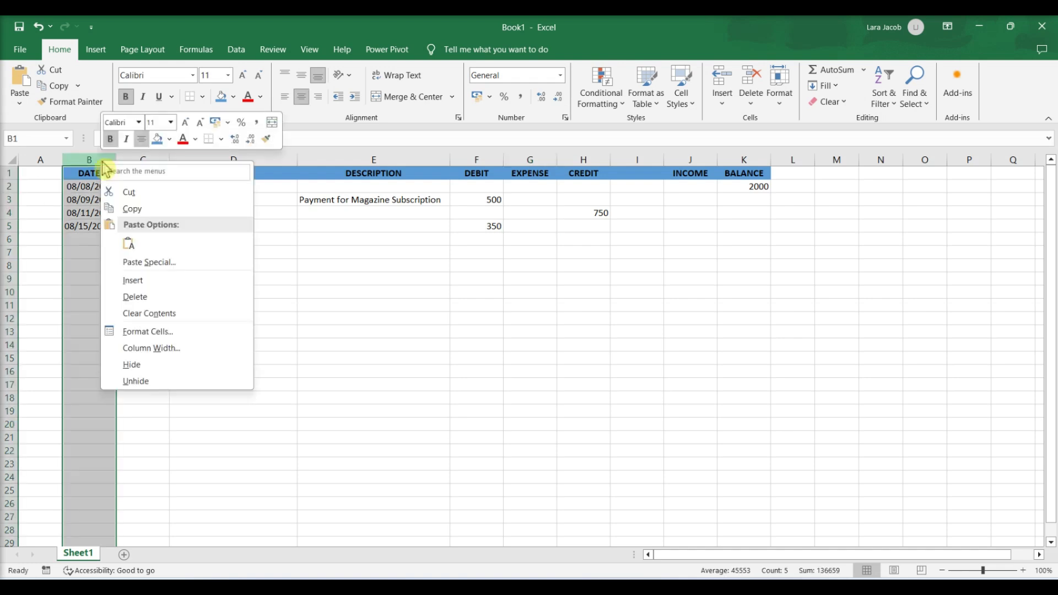
{"action": "left_click", "coordinate": [185, 334]}
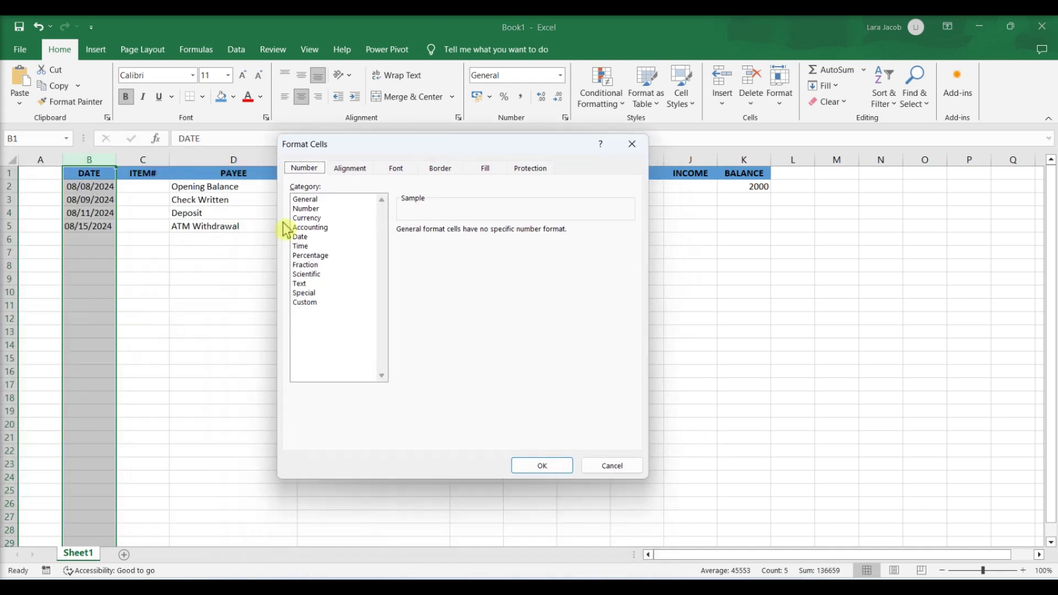
{"action": "left_click", "coordinate": [309, 239]}
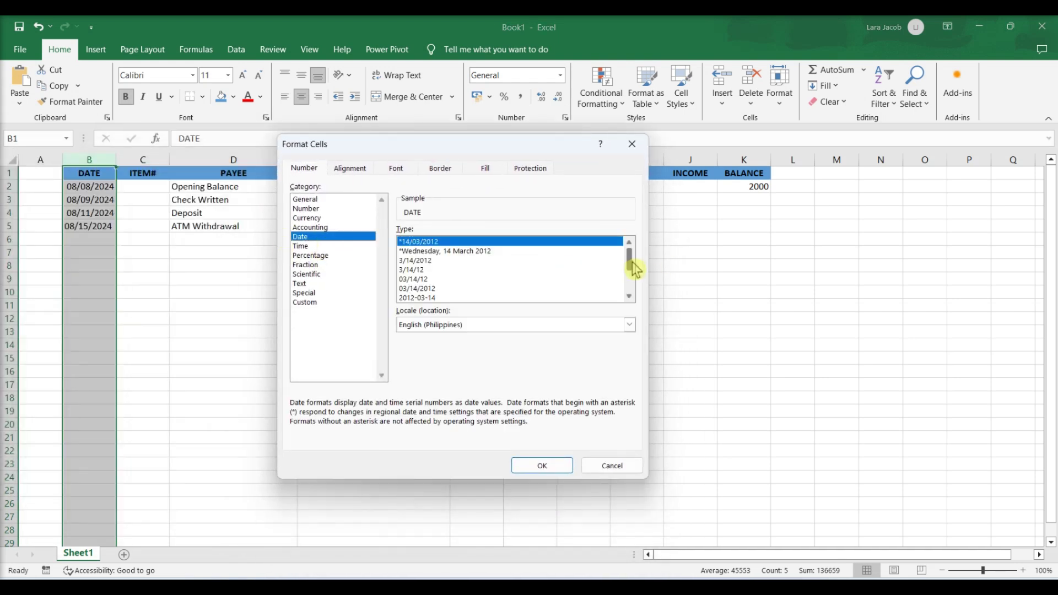
{"action": "scroll", "coordinate": [629, 267], "scroll_direction": "down", "scroll_amount": 2}
{"action": "left_click", "coordinate": [449, 280]}
{"action": "left_click", "coordinate": [542, 466]}
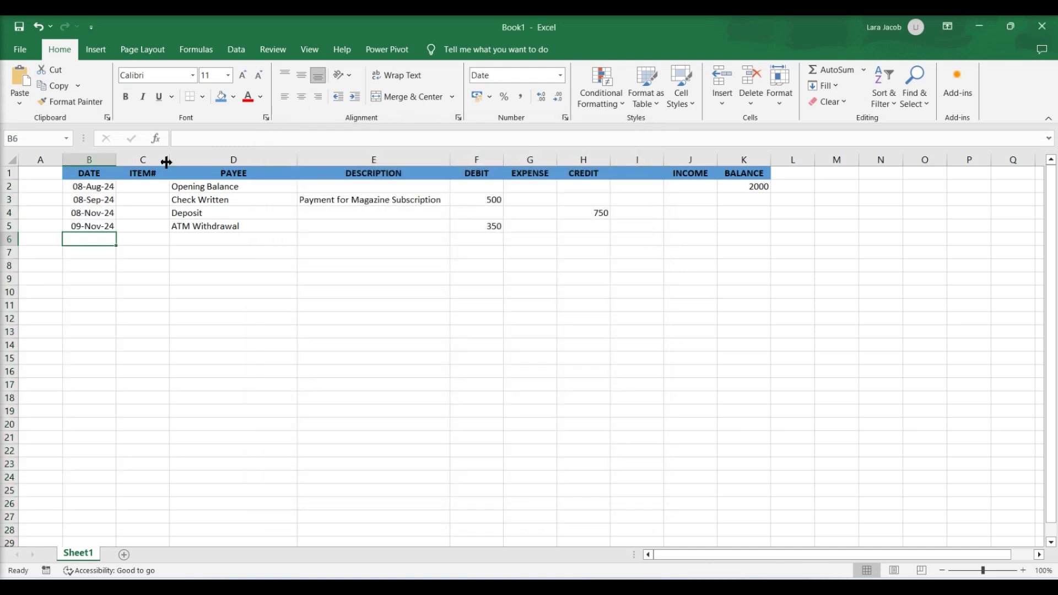
Center the contents of the ITEM# column
{"action": "left_click", "coordinate": [152, 160]}
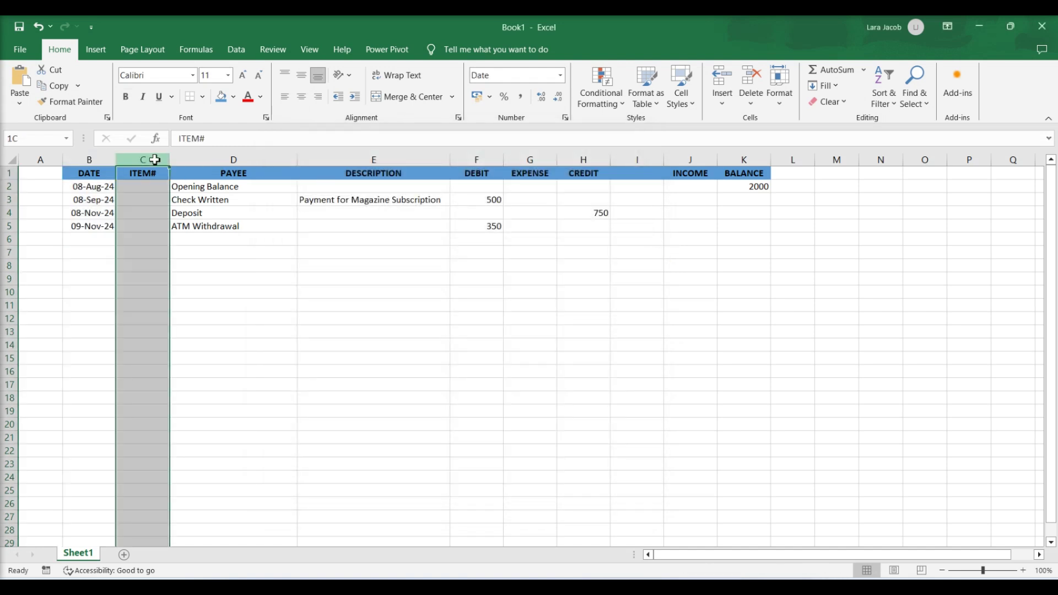
{"action": "left_click", "coordinate": [302, 97]}
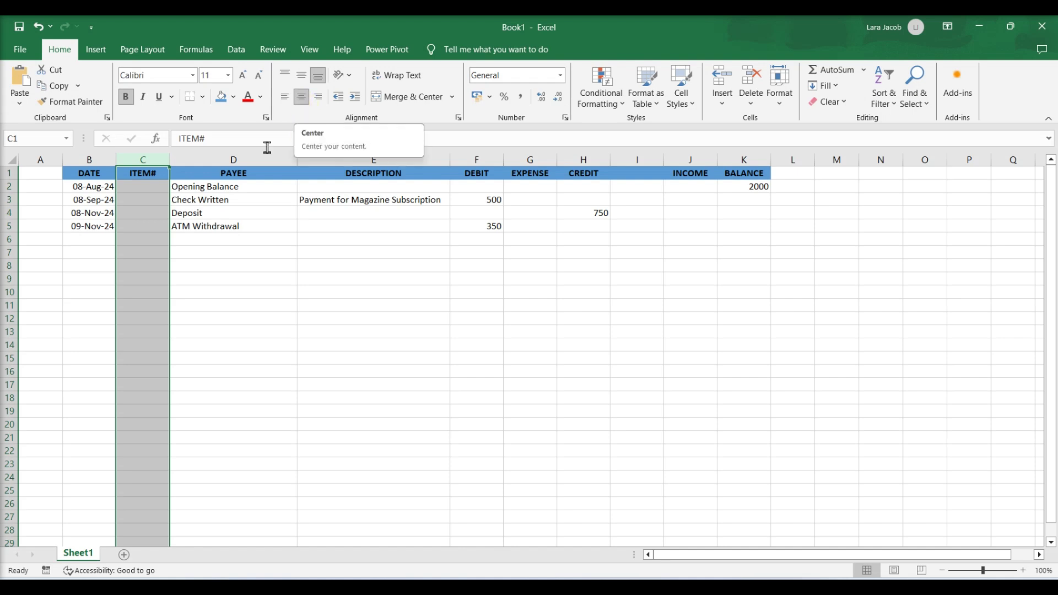
{"action": "left_click", "coordinate": [261, 188]}
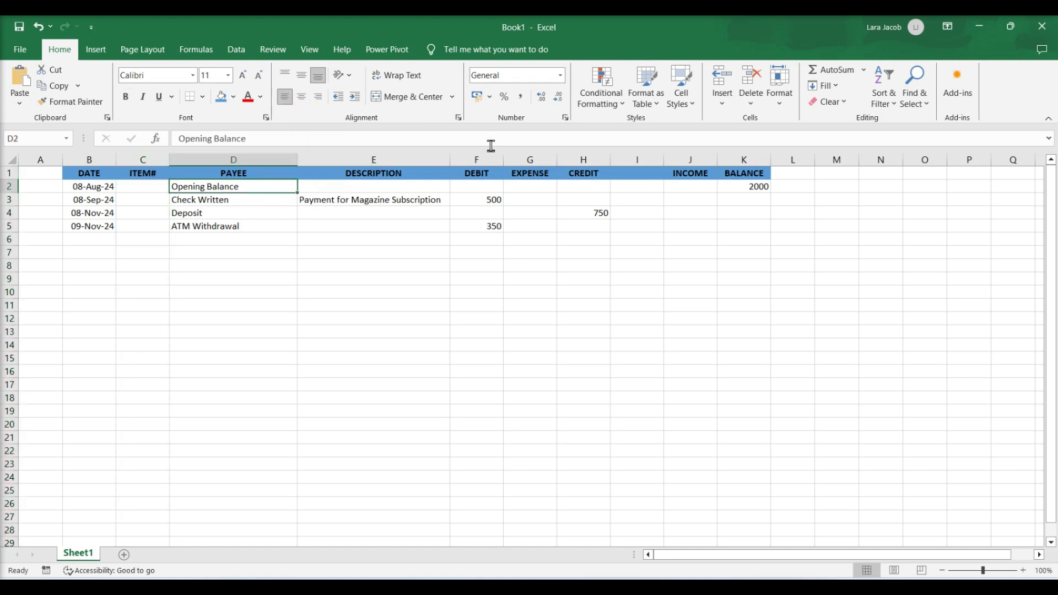
Choose Accounting number format for the DEBIT, CREDIT and BALANCE columns
{"action": "left_click", "coordinate": [477, 160]}
{"action": "left_click", "coordinate": [583, 160], "text": "ctrl"}
{"action": "left_click", "coordinate": [744, 160], "text": "ctrl"}
{"action": "right_click", "coordinate": [742, 175]}
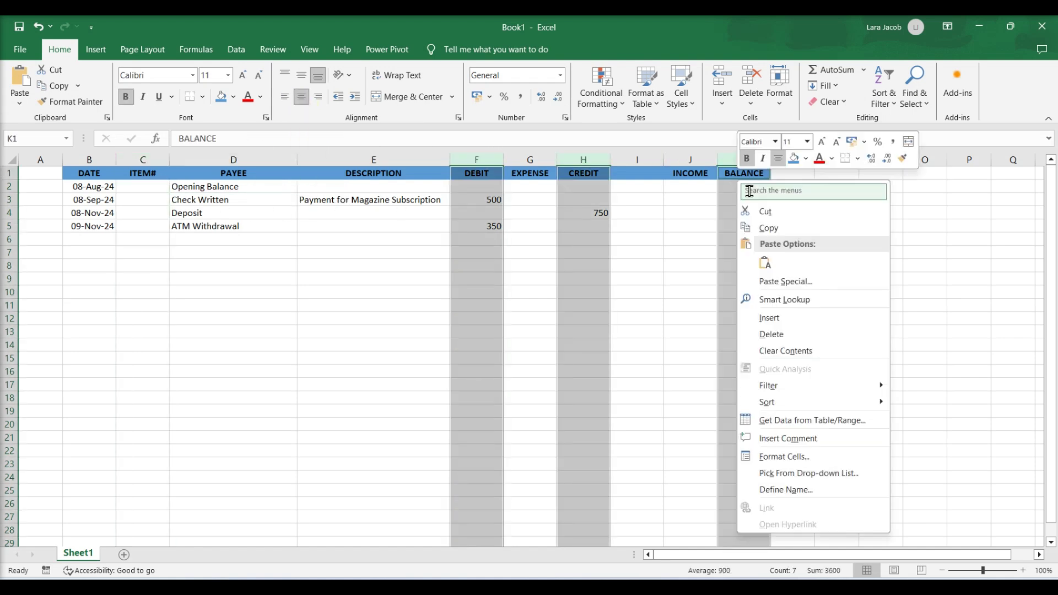
{"action": "left_click", "coordinate": [784, 456]}
{"action": "left_click", "coordinate": [668, 320]}
{"action": "left_click", "coordinate": [987, 342]}
{"action": "scroll", "coordinate": [882, 444], "scroll_direction": "down", "scroll_amount": 3}
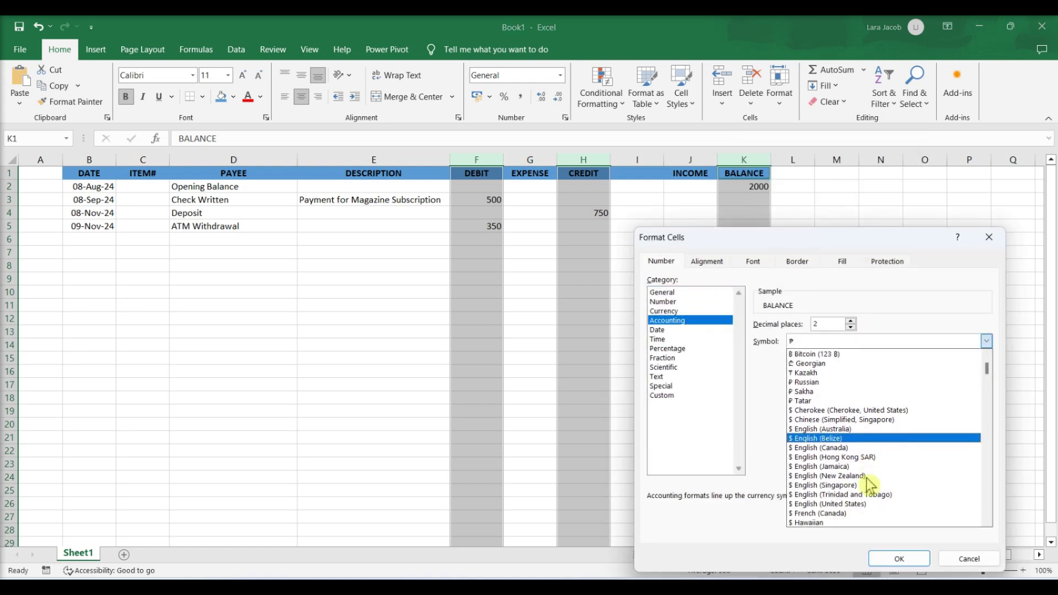
Apply the $ accounting format to DEBIT, CREDIT and BALANCE
{"action": "left_click", "coordinate": [863, 497]}
{"action": "key", "text": "Return"}
{"action": "left_click", "coordinate": [756, 198]}
Enter =SUM(K2-F3+H3) in K3 and copy it to K4:K5 for 1,500.00, 2,250.00, 1,900.00
{"action": "type", "text": "=sum"}
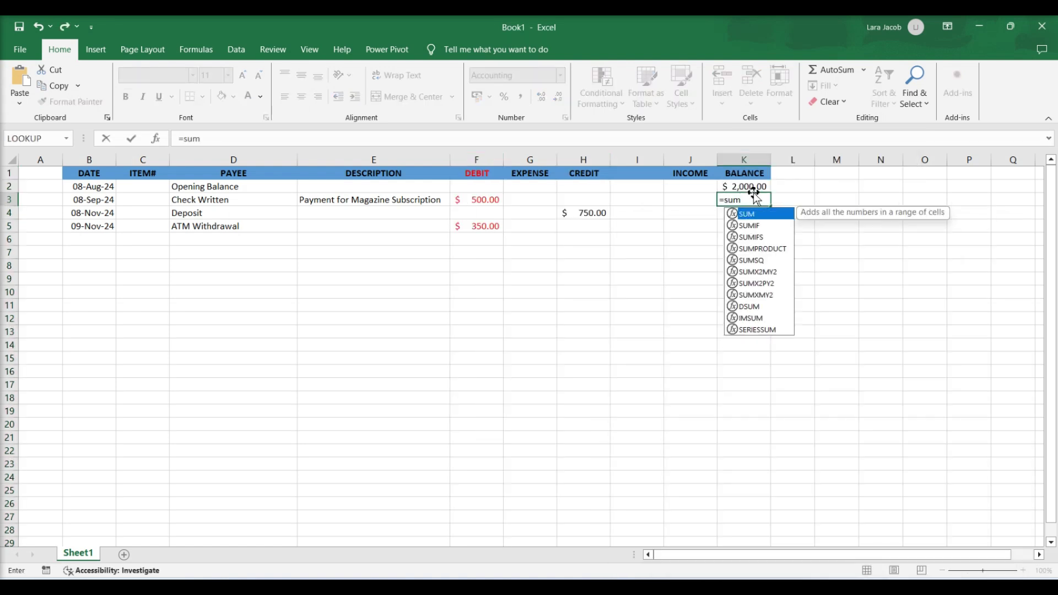
{"action": "type", "text": "(k2-f3+h3)"}
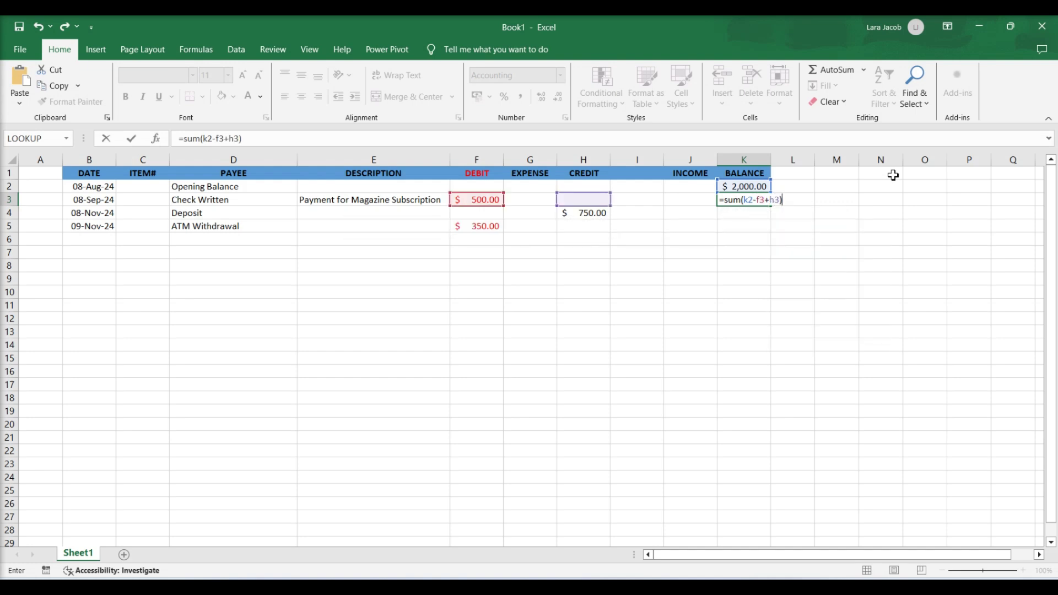
{"action": "key", "text": "Return"}
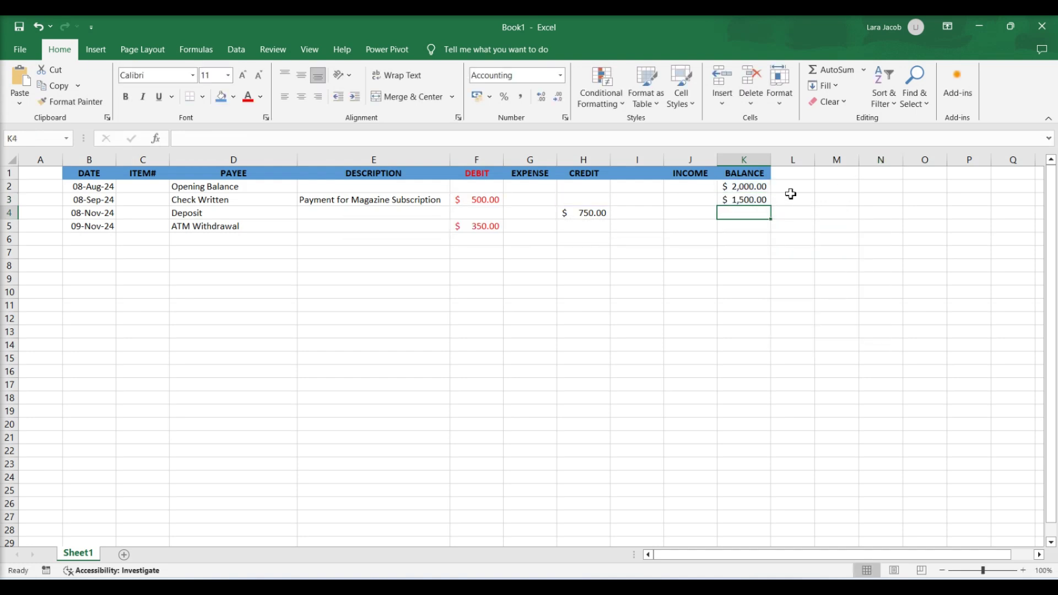
{"action": "left_click", "coordinate": [746, 202]}
{"action": "right_click", "coordinate": [747, 203]}
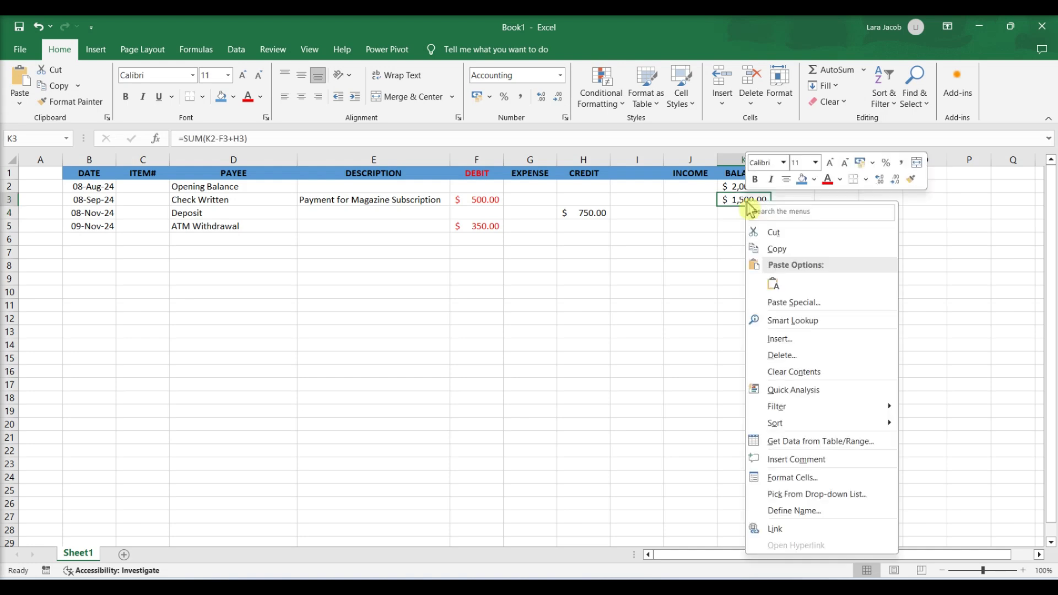
{"action": "left_click", "coordinate": [775, 249]}
{"action": "left_click_drag", "start_coordinate": [761, 215], "coordinate": [759, 227]}
{"action": "right_click", "coordinate": [759, 227]}
{"action": "left_click", "coordinate": [781, 304]}
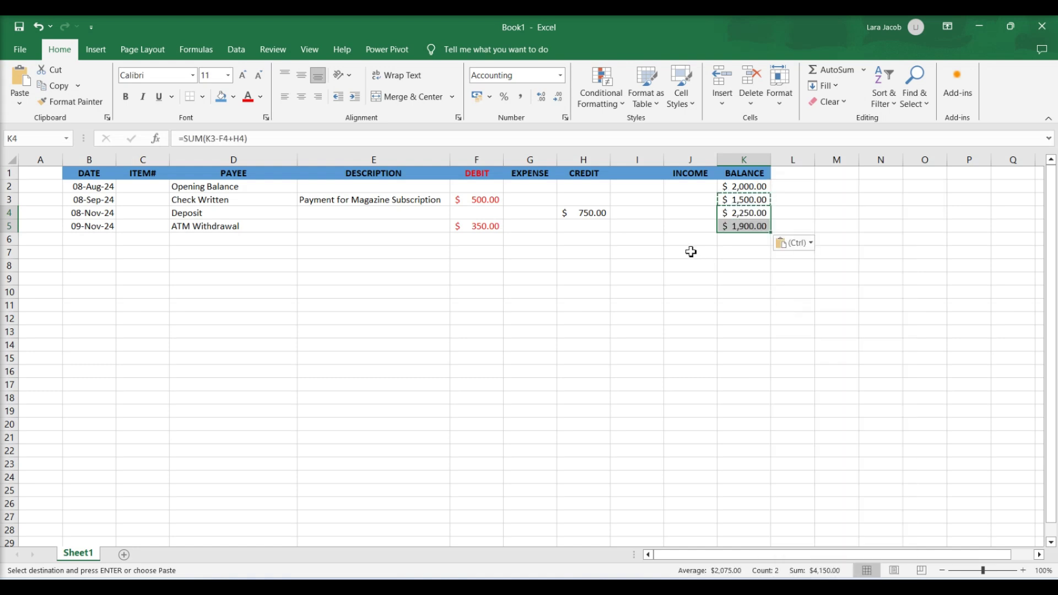
Put =IF(ISBLANK(B6),"",SUM(K5-F6+H6)) in K6 and fill it down to K24
{"action": "left_click", "coordinate": [753, 241]}
{"action": "type", "text": "=IF("}
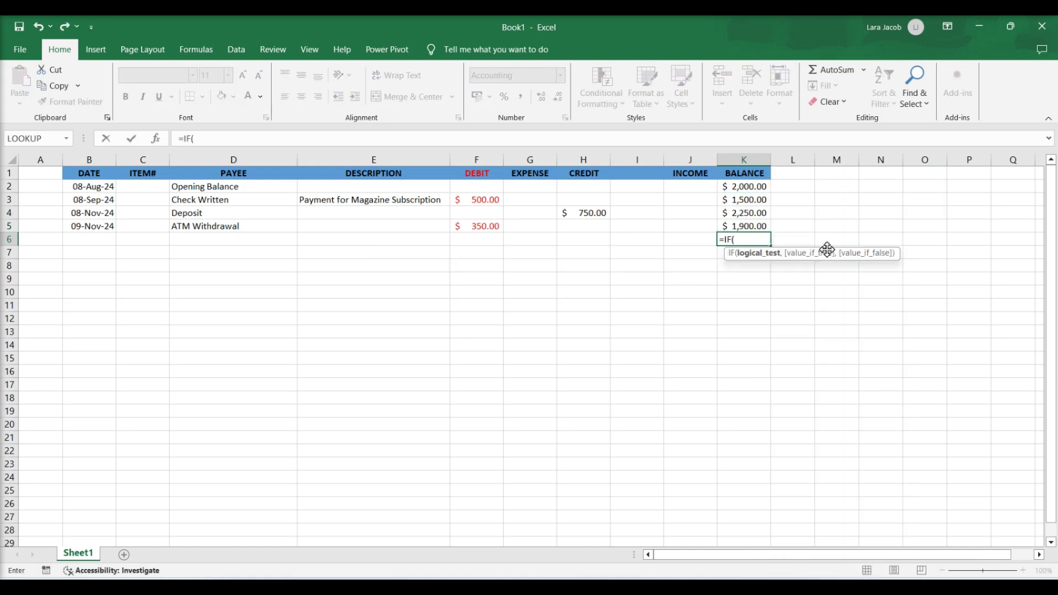
{"action": "type", "text": "ISBLANK(B6"}
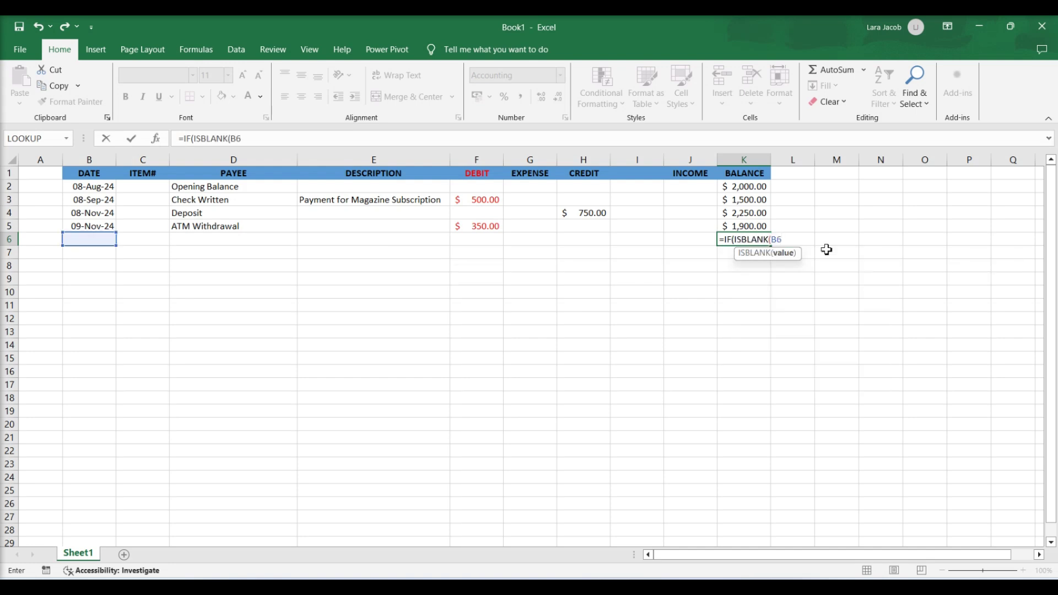
{"action": "type", "text": "),"}
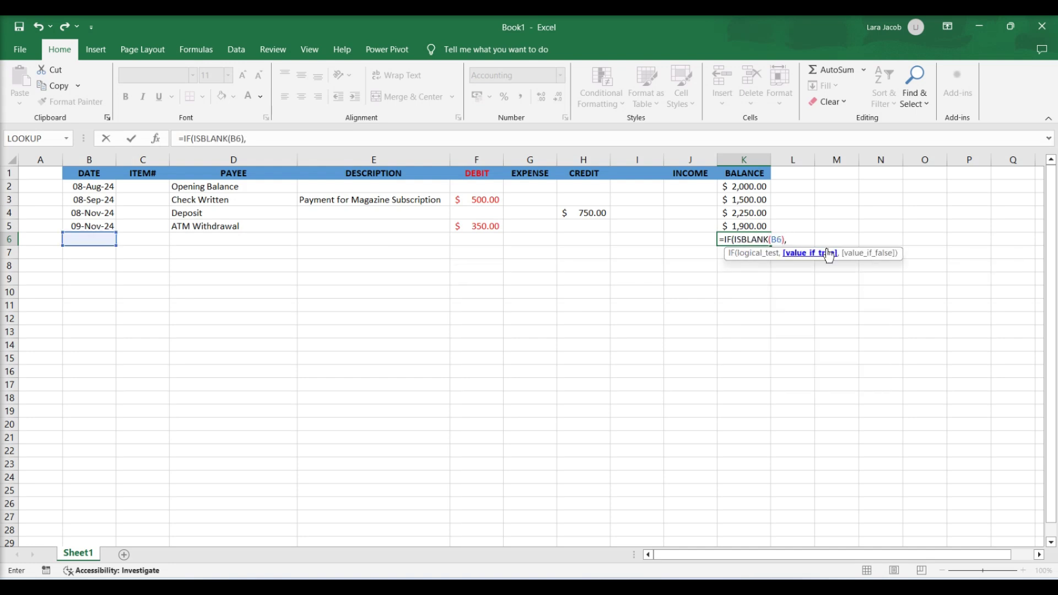
{"action": "type", "text": "\"\",SUM(K5-"}
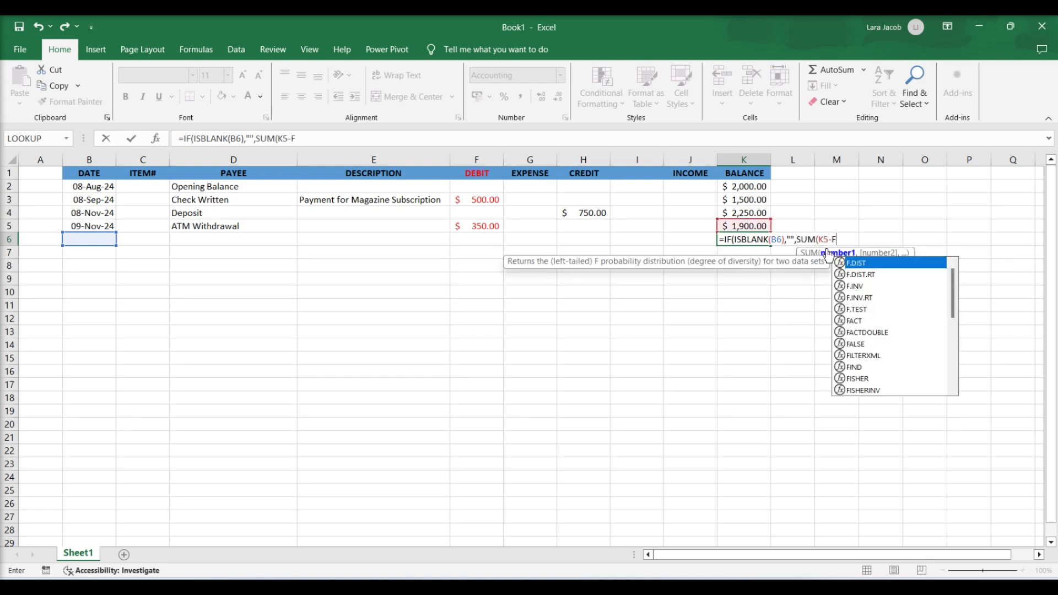
{"action": "type", "text": "F6+H6"}
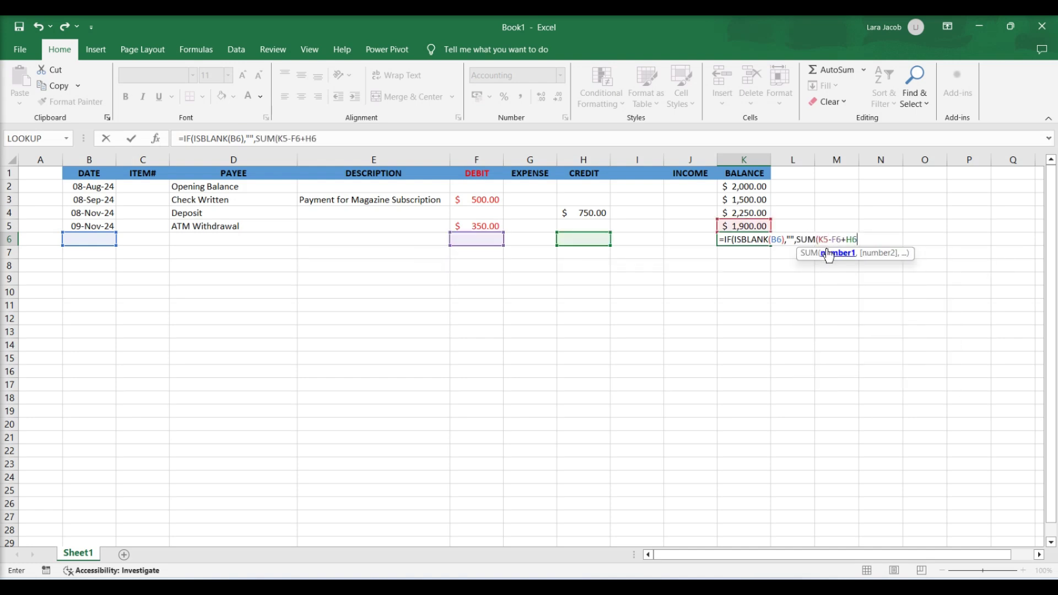
{"action": "type", "text": "))"}
{"action": "key", "text": "Return"}
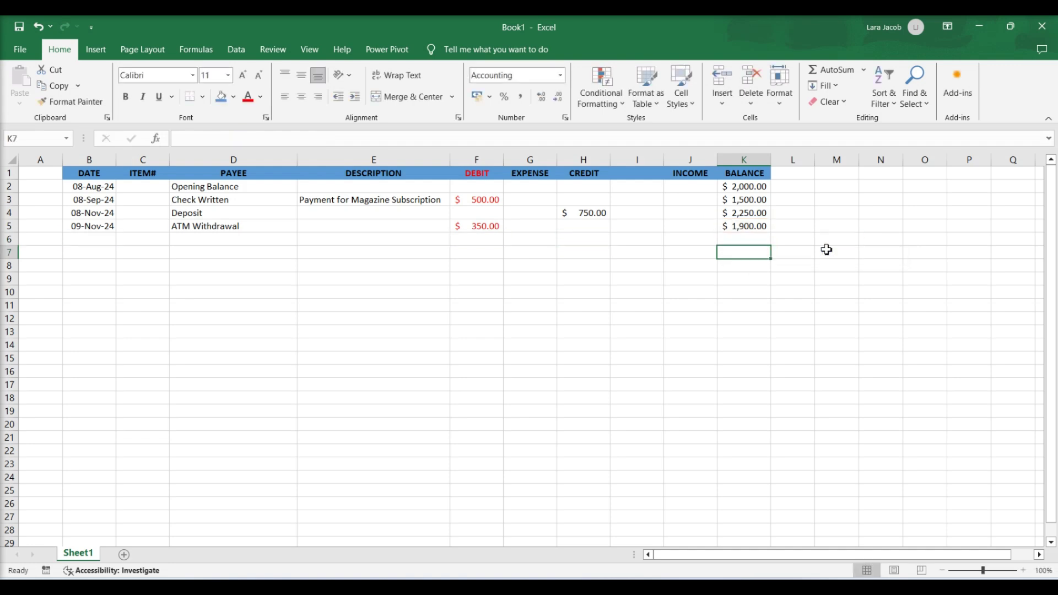
{"action": "left_click", "coordinate": [761, 239]}
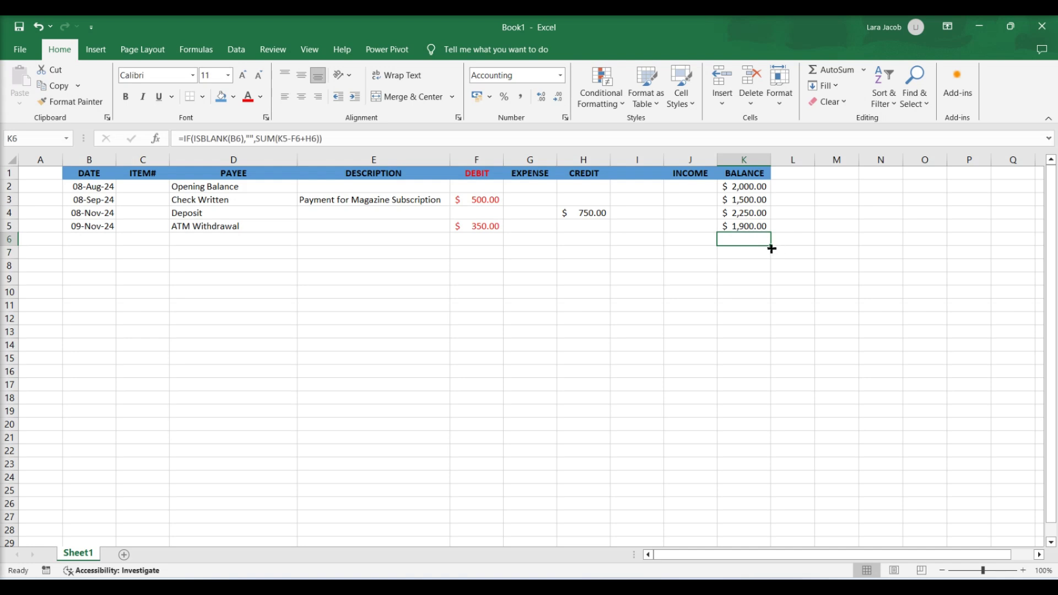
{"action": "left_click_drag", "start_coordinate": [772, 249], "coordinate": [744, 484]}
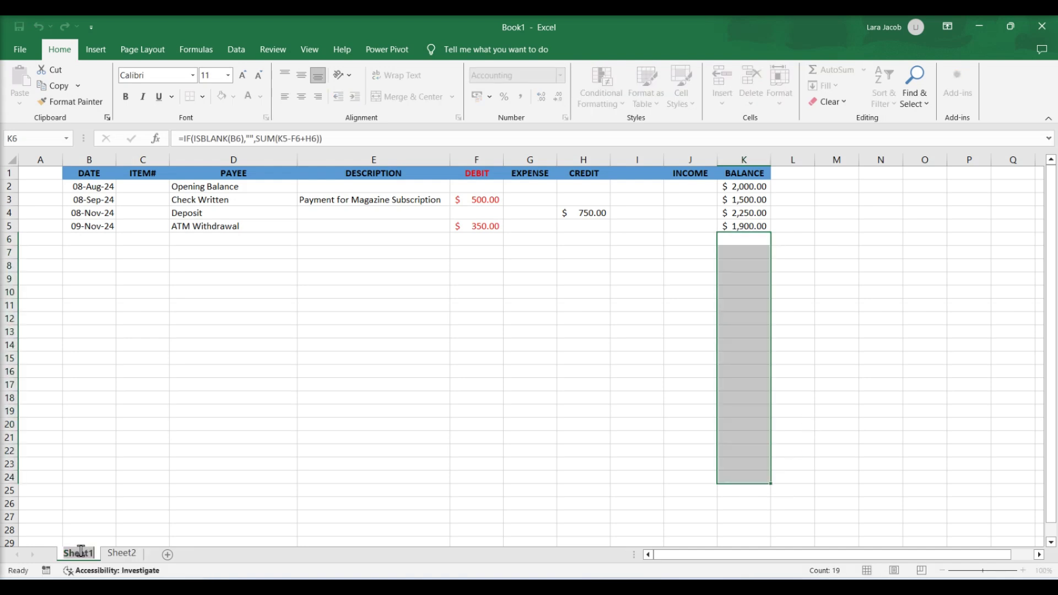
Rename the sheets to CHECK REGISTER and CATEGORIES
{"action": "type", "text": "CHECK REGISTER"}
{"action": "left_click", "coordinate": [168, 554]}
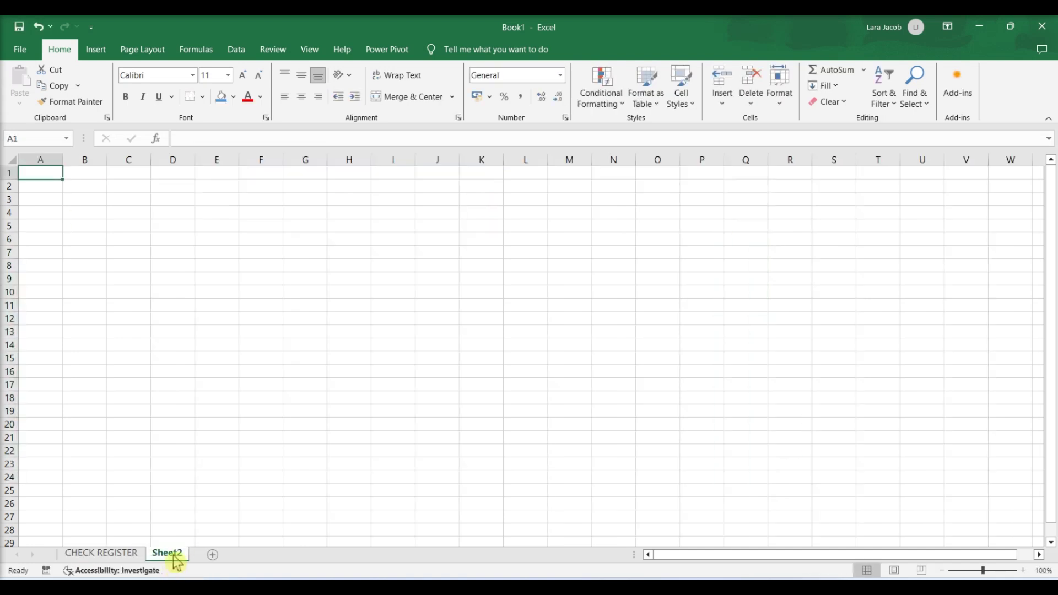
{"action": "double_click", "coordinate": [174, 556]}
{"action": "type", "text": "CATEGORIES"}
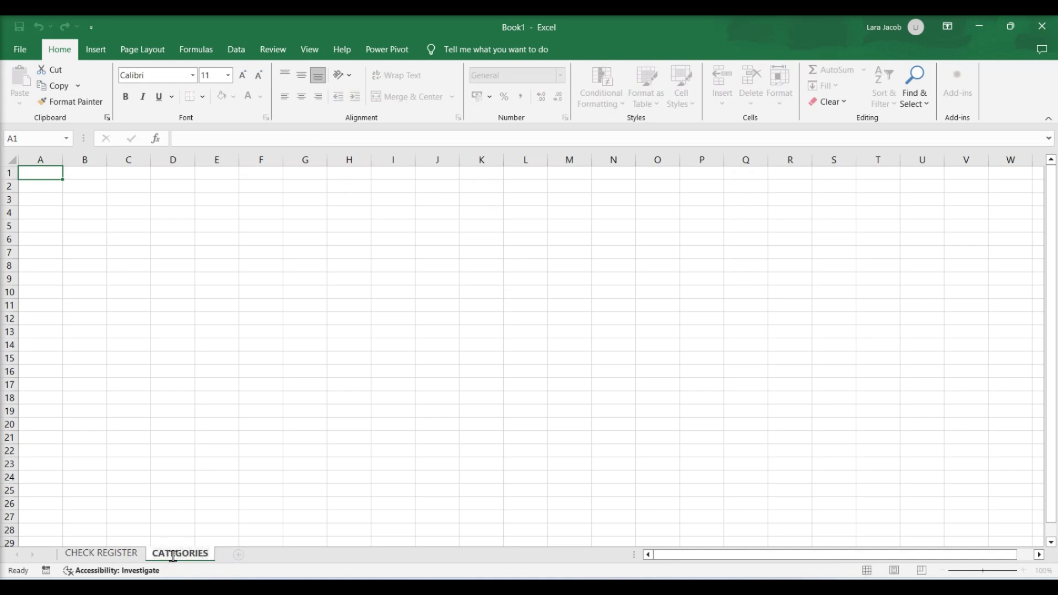
{"action": "key", "text": "Return"}
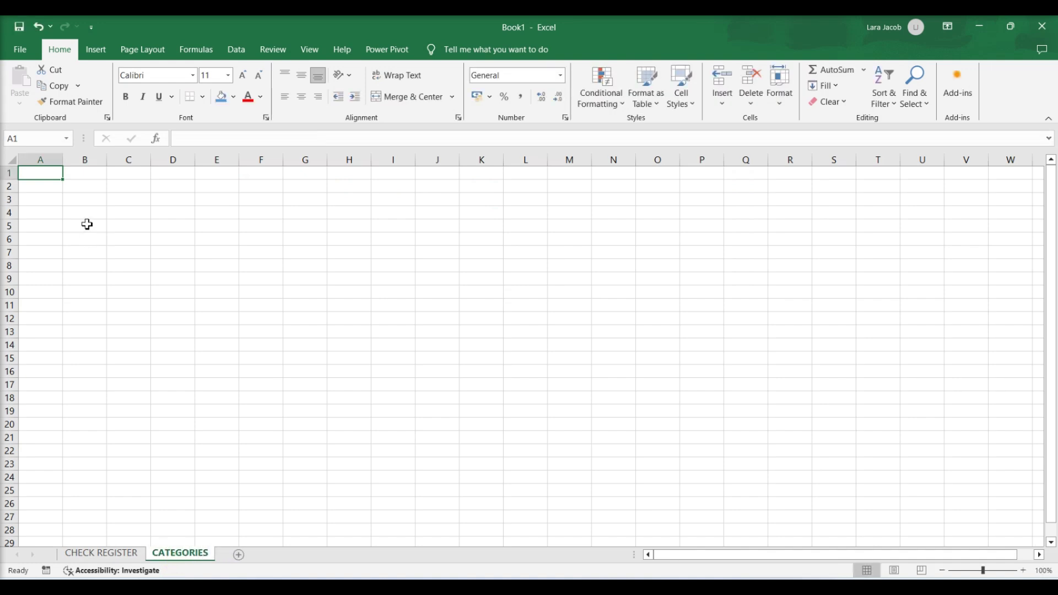
List INCOME categories from B5: WAGES, SHOP EARNING, CLIENT ABC, PART TIME WORK, PUBLICATION
{"action": "left_click", "coordinate": [86, 226]}
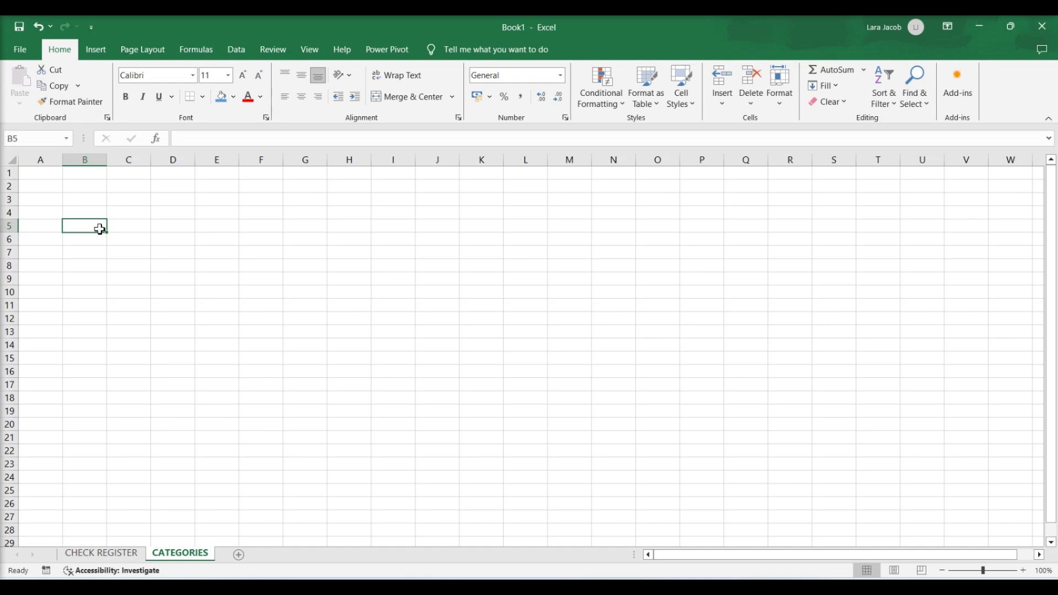
{"action": "key", "text": "alt+a"}
{"action": "type", "text": "INCOME"}
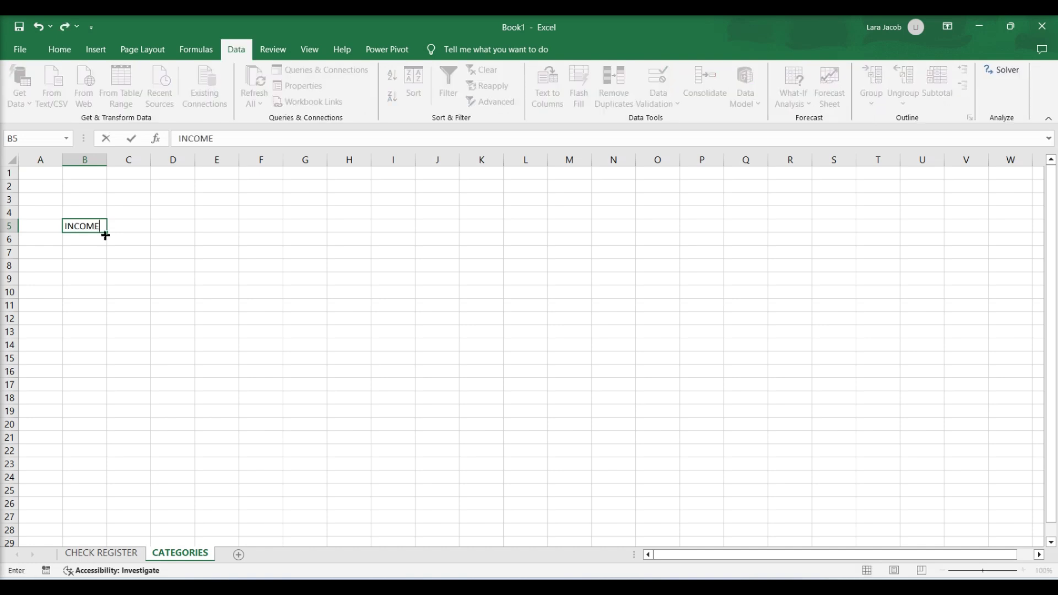
{"action": "key", "text": "Return"}
{"action": "type", "text": "WAGES"}
{"action": "key", "text": "Return"}
{"action": "type", "text": "SHOP EARNING"}
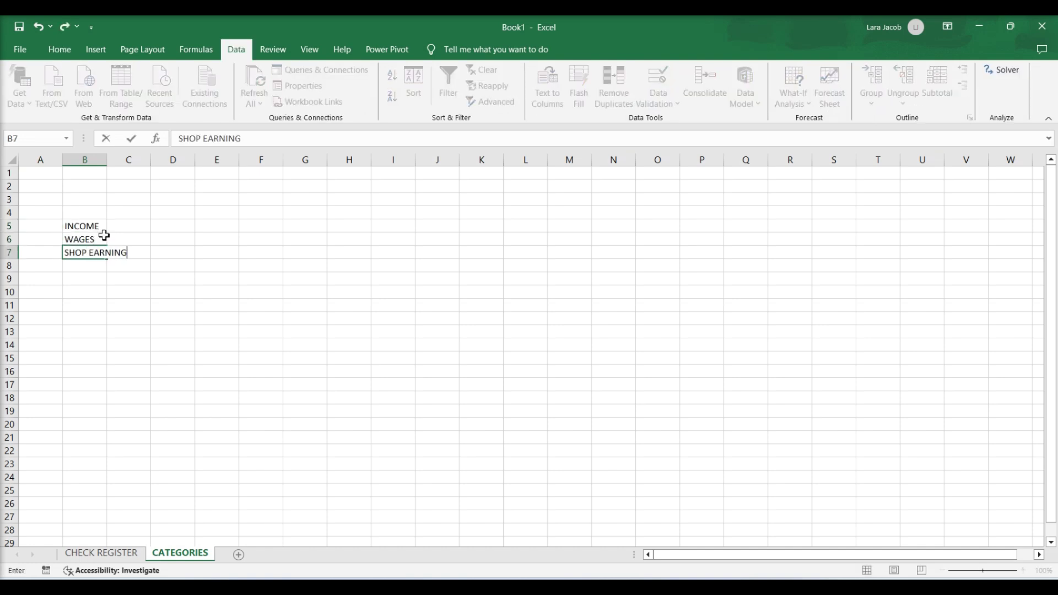
{"action": "key", "text": "Return"}
{"action": "type", "text": "CLIENT ABC"}
{"action": "key", "text": "Return"}
{"action": "key", "text": "Return"}
{"action": "key", "text": "Up"}
{"action": "type", "text": "PART TIME WORK"}
{"action": "key", "text": "Return"}
{"action": "type", "text": "PUBLICATION"}
List EXPENSES categories: MORTGAGE, RENT, INSURANCE, GAS, PHONE, ENTERTAINMENT
{"action": "key", "text": "Return"}
{"action": "key", "text": "Return"}
{"action": "type", "text": "EXPENSES"}
{"action": "key", "text": "Return"}
{"action": "type", "text": "MORTGAGE"}
{"action": "key", "text": "Return"}
{"action": "type", "text": "RENT"}
{"action": "key", "text": "Return"}
{"action": "type", "text": "INSURANCE"}
{"action": "key", "text": "Return"}
{"action": "type", "text": "GAS"}
{"action": "key", "text": "Return"}
{"action": "type", "text": "PHONE"}
{"action": "key", "text": "Return"}
{"action": "type", "text": "ENTERTAINMEN"}
{"action": "key", "text": "Return"}
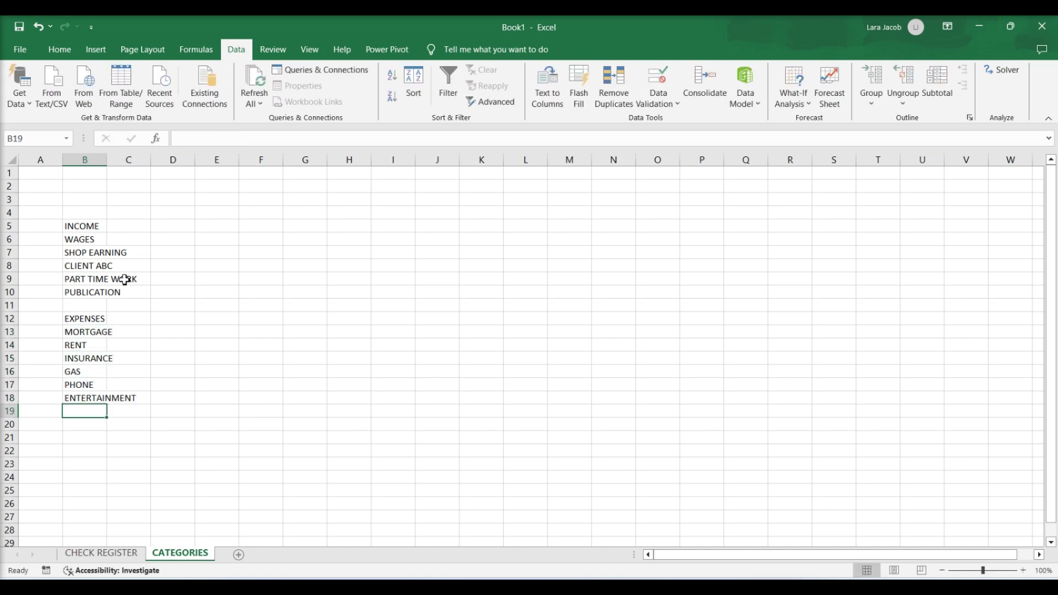
Name B5:B18 'CATEGORIES' in the Name Box, then return to the CHECK REGISTER sheet
{"action": "left_click_drag", "start_coordinate": [88, 229], "coordinate": [83, 400]}
{"action": "left_click", "coordinate": [40, 142]}
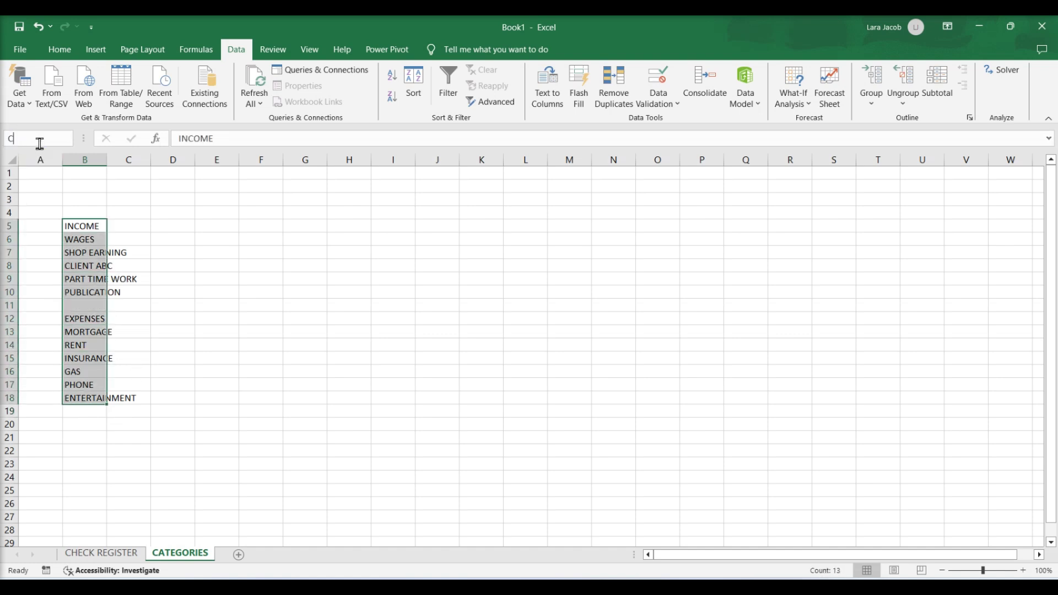
{"action": "type", "text": "CATEGORIES"}
{"action": "key", "text": "Return"}
{"action": "left_click", "coordinate": [138, 555]}
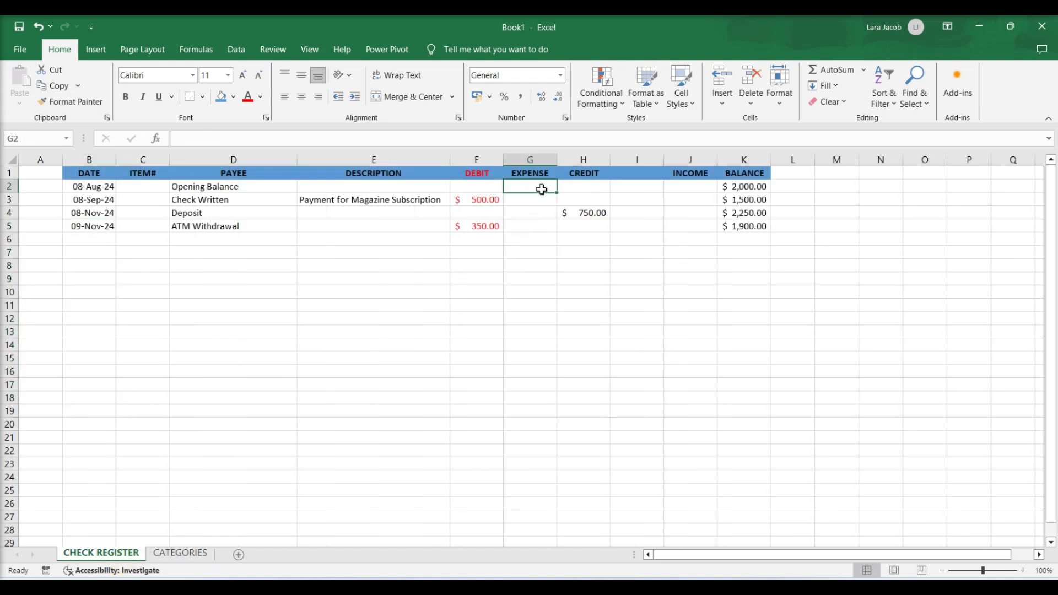
Give EXPENSE cell G2 list data validation sourced from =CATEGORIES
{"action": "left_click", "coordinate": [236, 50]}
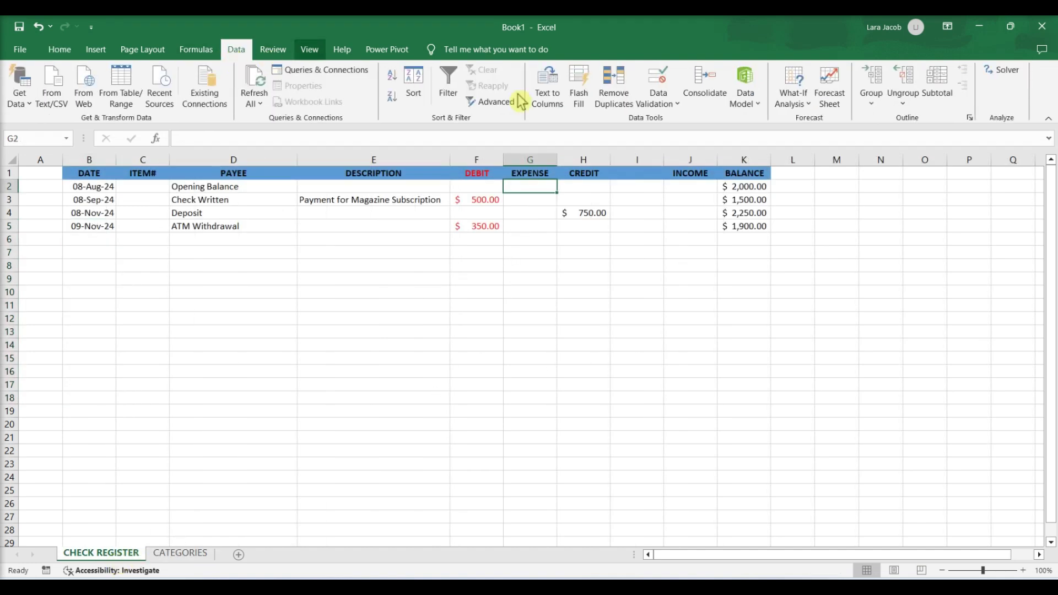
{"action": "left_click", "coordinate": [667, 104]}
{"action": "left_click", "coordinate": [665, 120]}
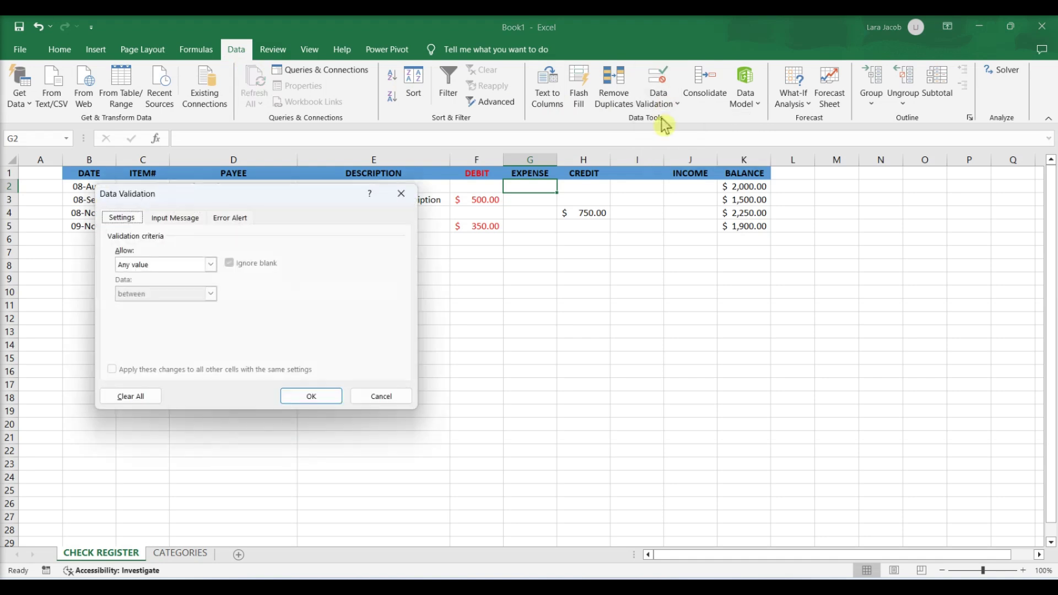
{"action": "left_click", "coordinate": [193, 270]}
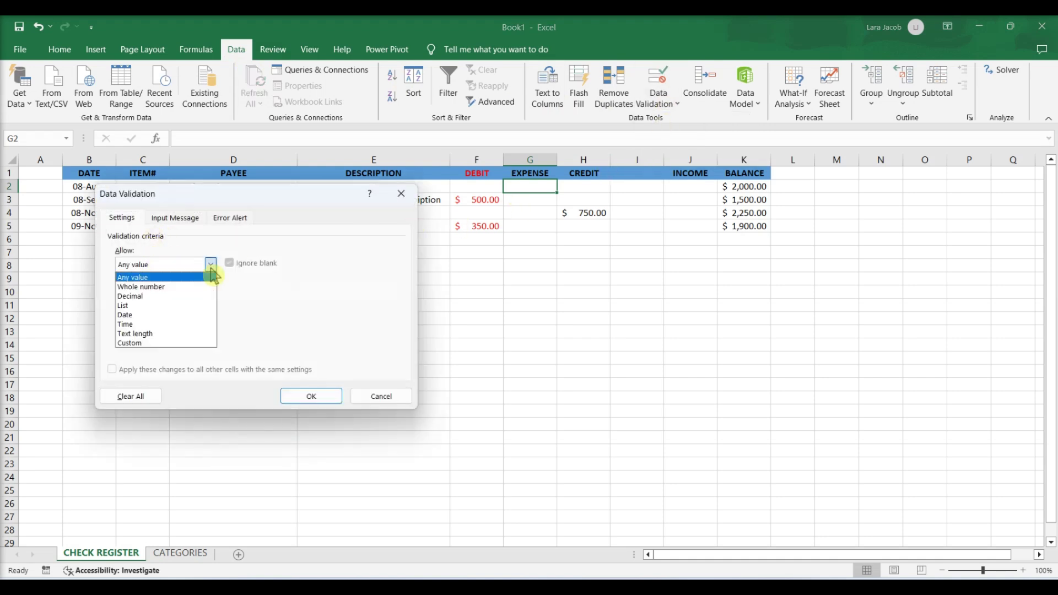
{"action": "left_click", "coordinate": [198, 304]}
{"action": "left_click", "coordinate": [224, 322]}
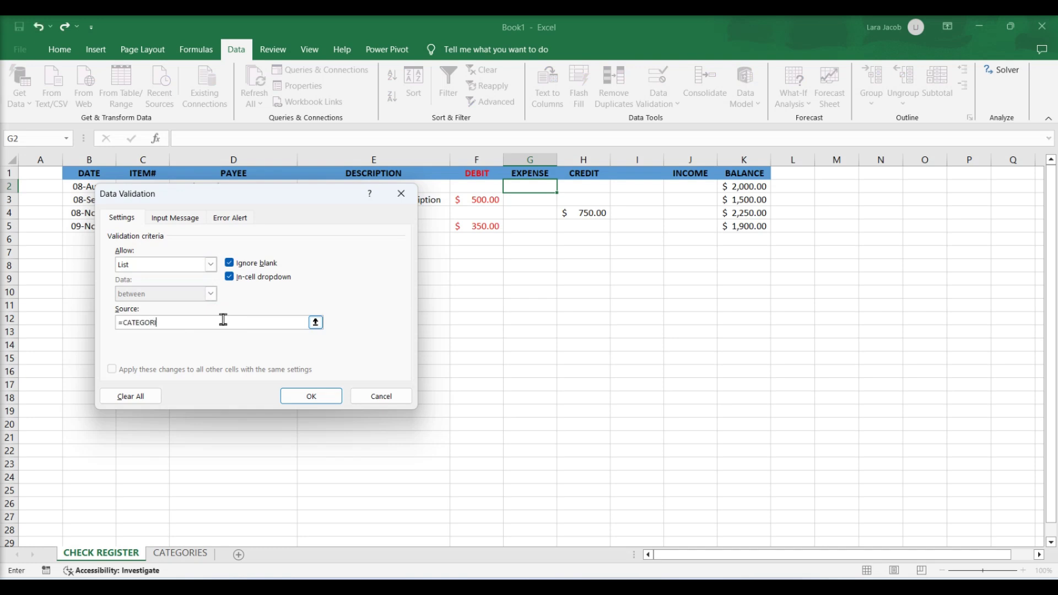
{"action": "left_click", "coordinate": [311, 396]}
Set INCOME cell J2 to list validation and enter =CATEGORIES as its source
{"action": "left_click", "coordinate": [688, 186]}
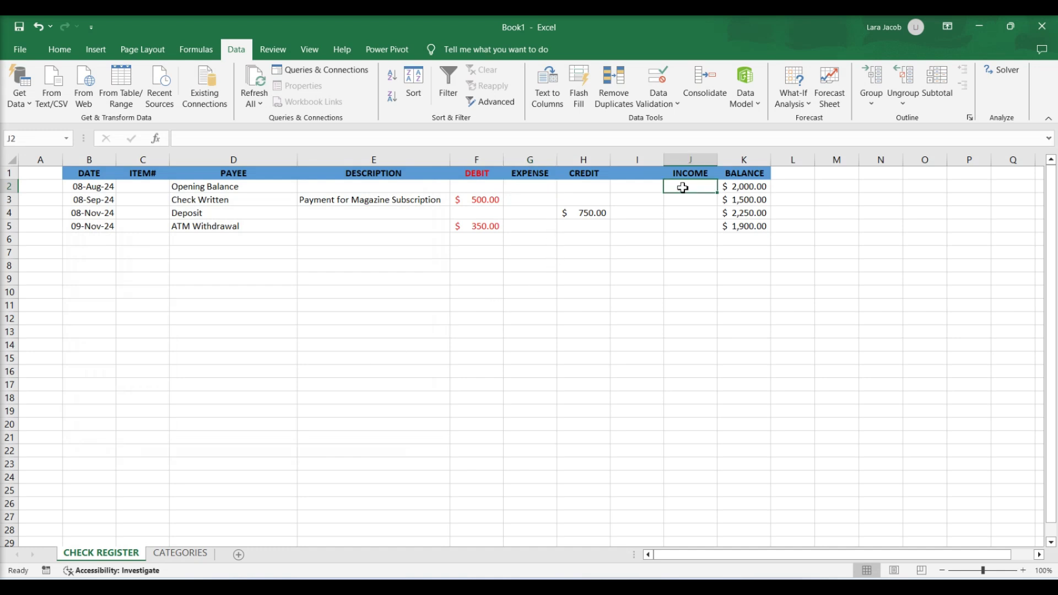
{"action": "left_click", "coordinate": [658, 104]}
{"action": "left_click", "coordinate": [681, 116]}
{"action": "left_click", "coordinate": [211, 264]}
{"action": "left_click", "coordinate": [182, 314]}
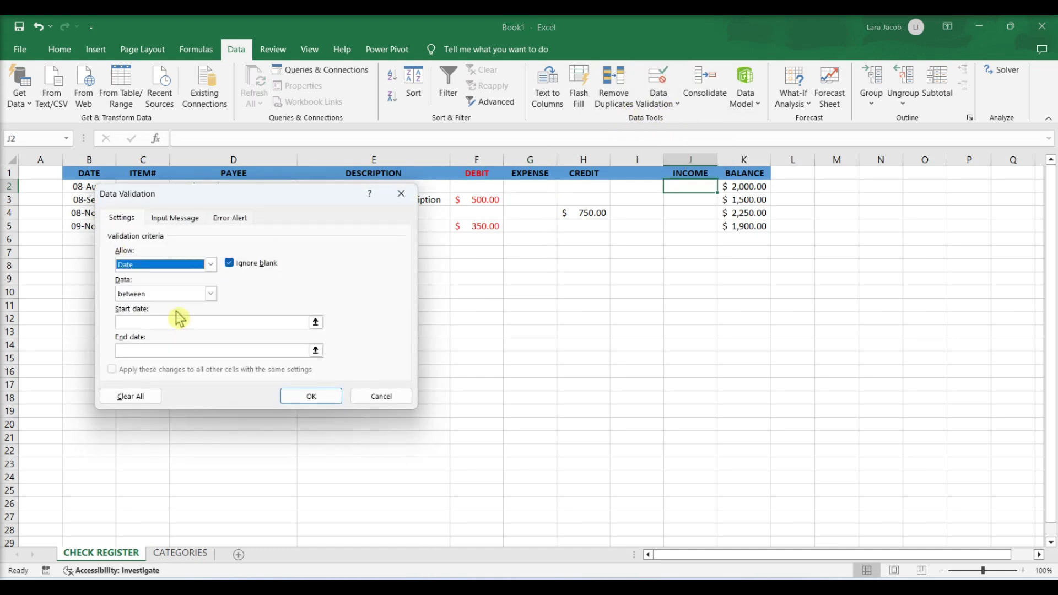
{"action": "left_click", "coordinate": [210, 265]}
{"action": "left_click", "coordinate": [199, 303]}
{"action": "left_click", "coordinate": [233, 323]}
{"action": "type", "text": "=CATE"}
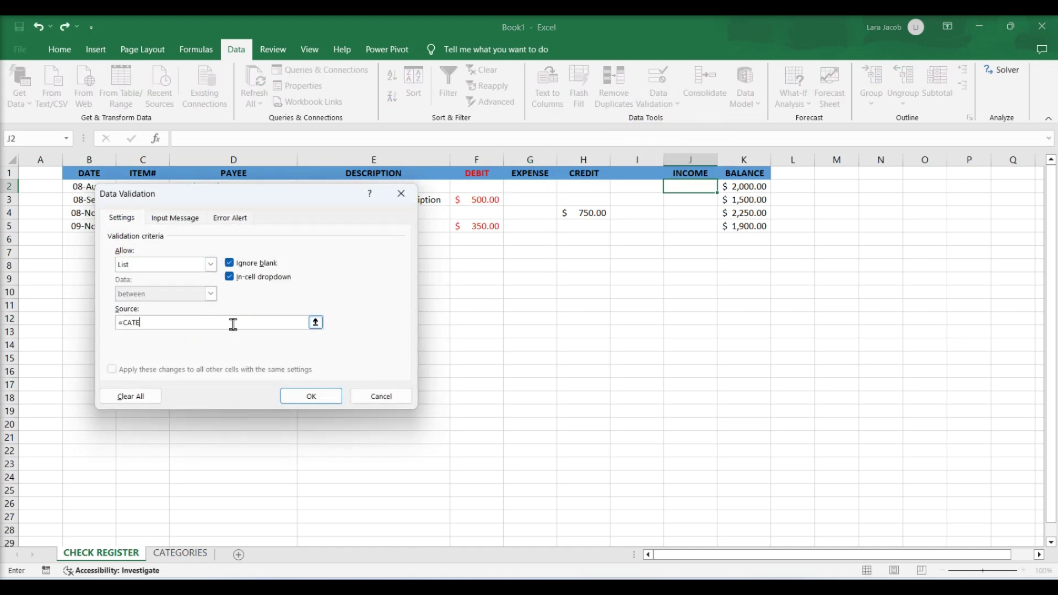
{"action": "type", "text": "GORIES"}
Finish J2's CATEGORIES validation, then copy G2's dropdown down column G
{"action": "left_click", "coordinate": [308, 396]}
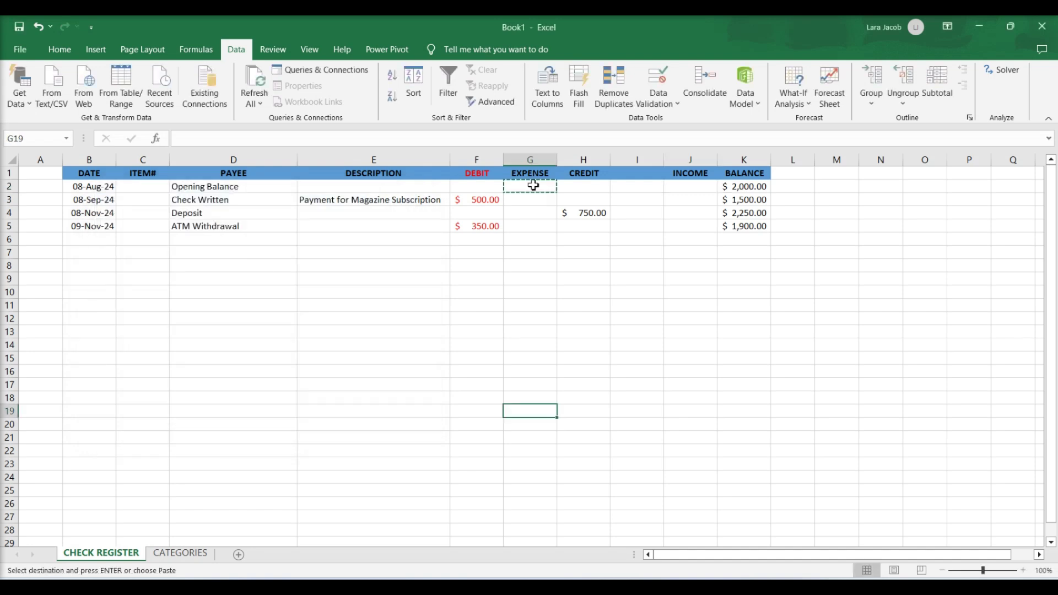
{"action": "right_click", "coordinate": [534, 189]}
{"action": "left_click", "coordinate": [575, 237]}
{"action": "left_click", "coordinate": [542, 198]}
{"action": "key", "text": "ctrl+space"}
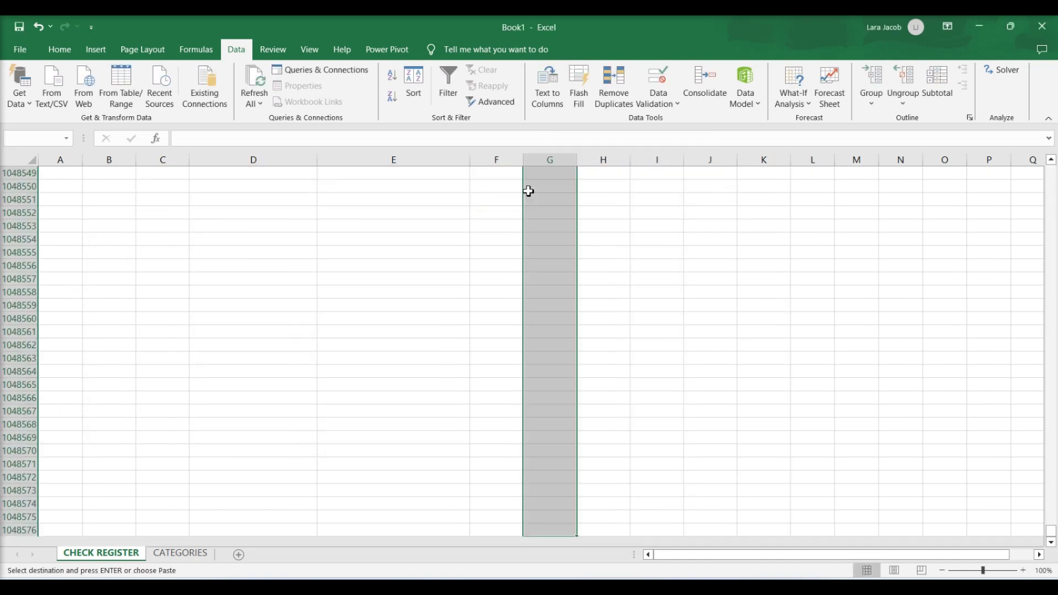
{"action": "right_click", "coordinate": [546, 201]}
{"action": "left_click", "coordinate": [576, 289]}
Copy J2's CATEGORIES dropdown from J3 down to the bottom of column J
{"action": "left_click", "coordinate": [529, 226]}
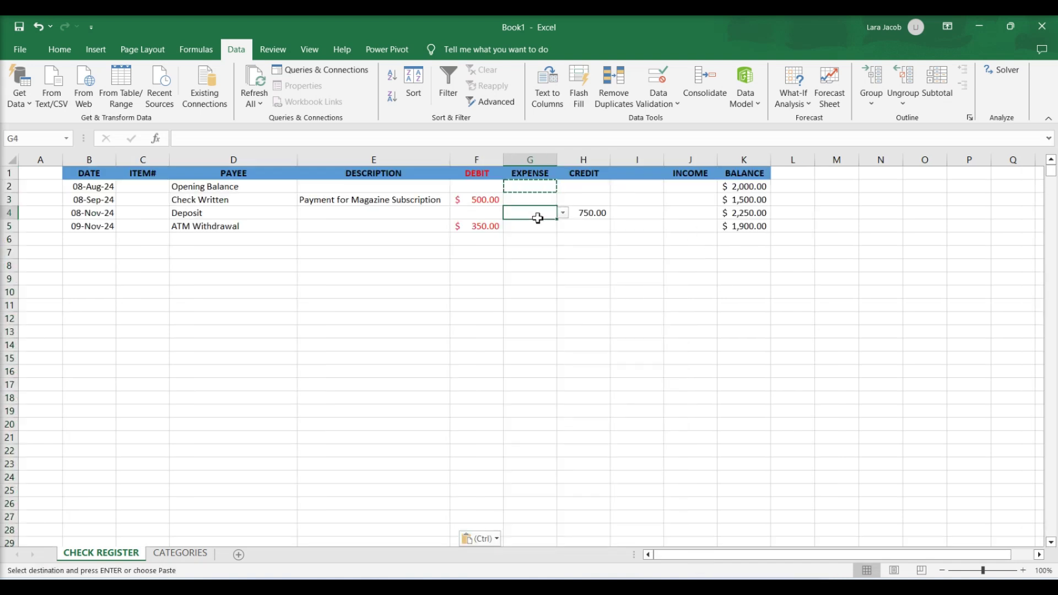
{"action": "left_click", "coordinate": [686, 200]}
{"action": "key", "text": "ctrl+shift+Down"}
{"action": "right_click", "coordinate": [717, 203]}
{"action": "left_click", "coordinate": [749, 285]}
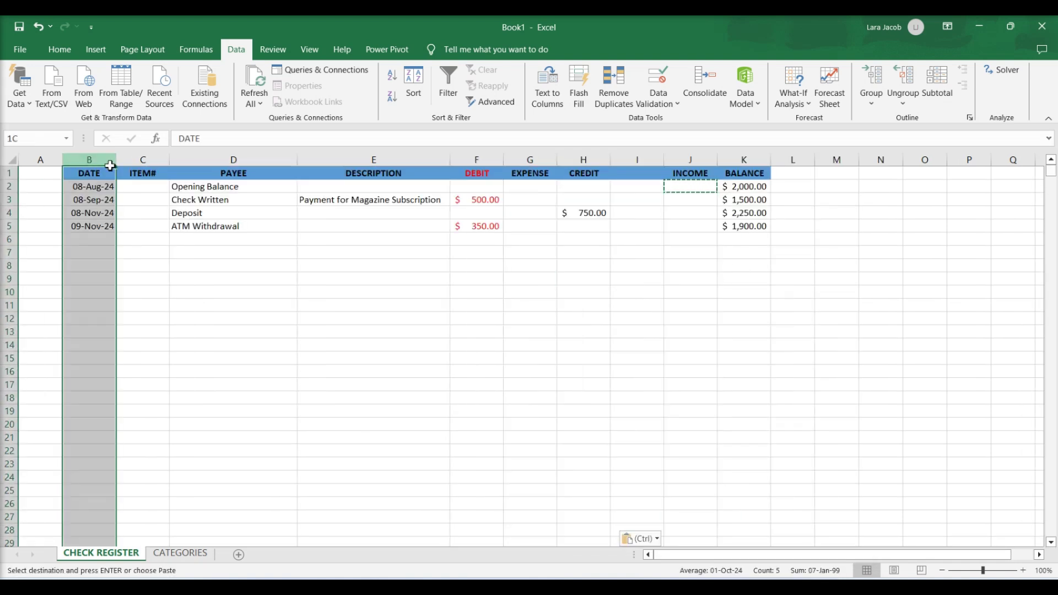
Select the register columns B through K and bring up Format Cells
{"action": "key", "text": "ctrl+shift+Right"}
{"action": "right_click", "coordinate": [741, 157]}
{"action": "left_click", "coordinate": [802, 339]}
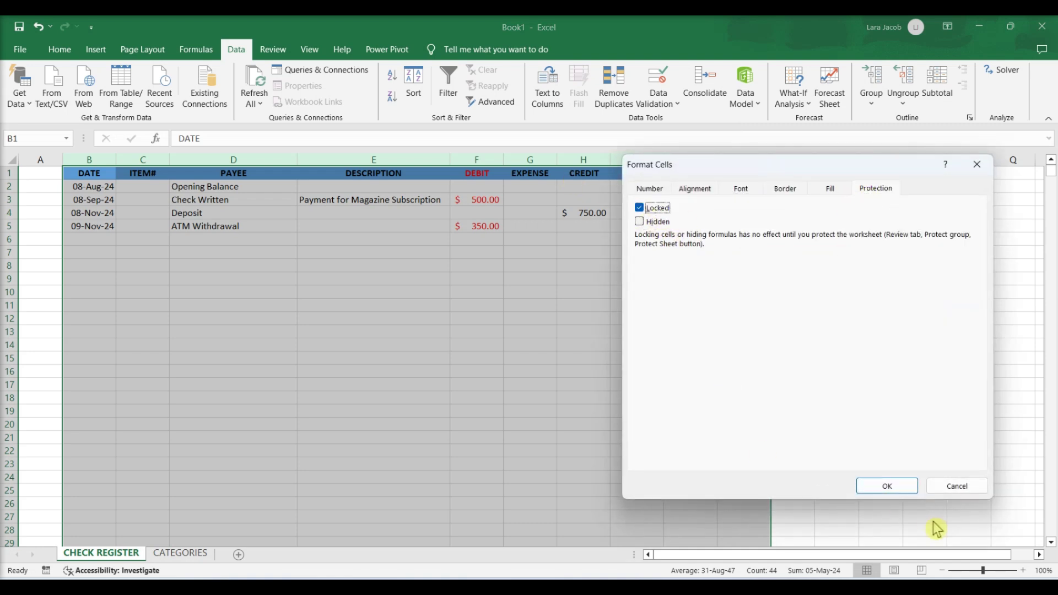
Apply Locked cell protection to columns B through K, then to columns B through J
{"action": "left_click", "coordinate": [896, 487]}
{"action": "left_click_drag", "start_coordinate": [89, 159], "coordinate": [706, 159]}
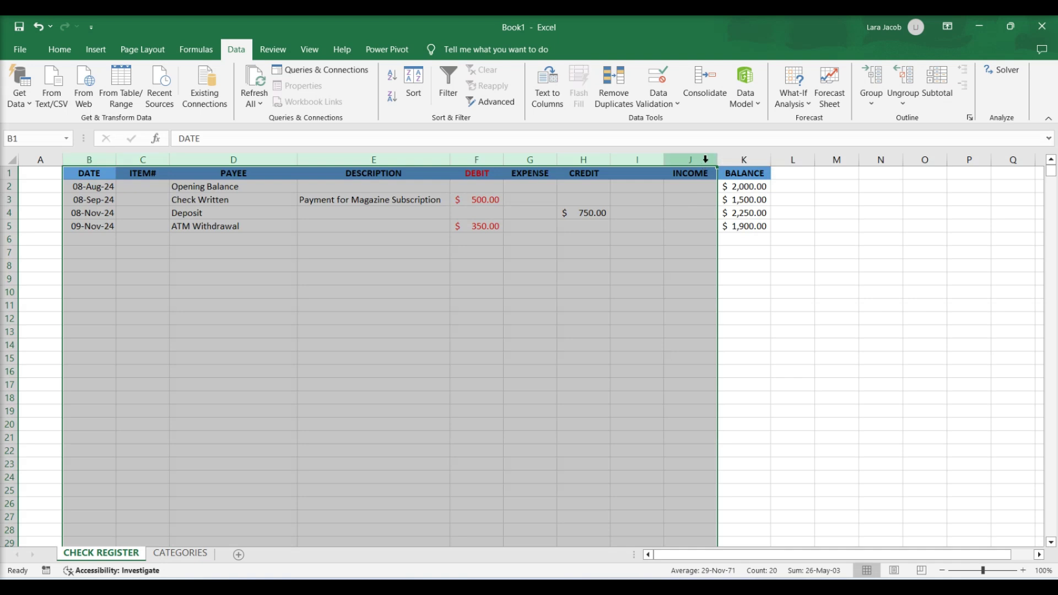
{"action": "right_click", "coordinate": [683, 199]}
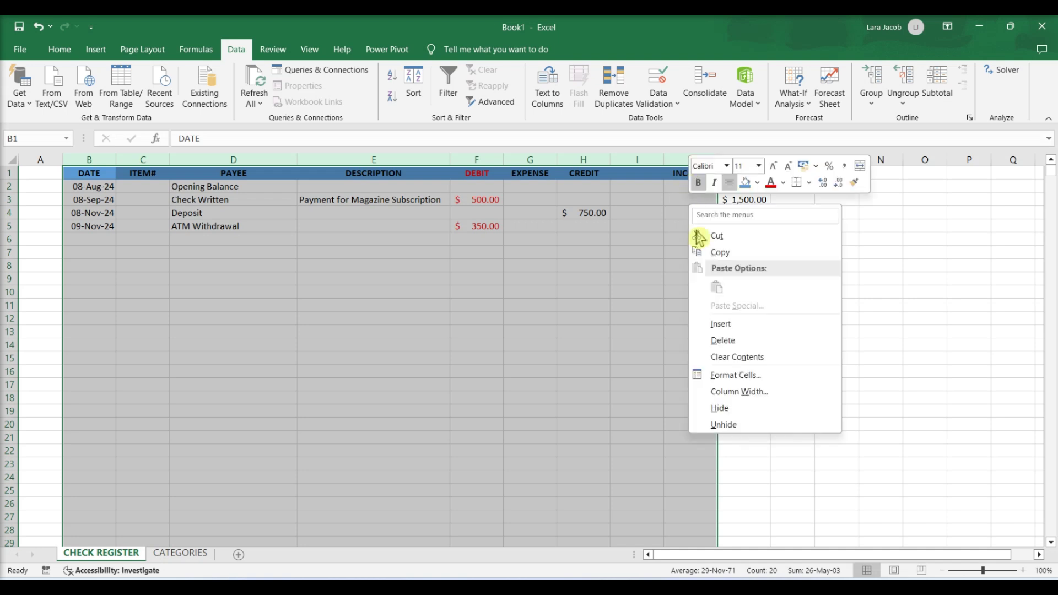
{"action": "left_click", "coordinate": [745, 374]}
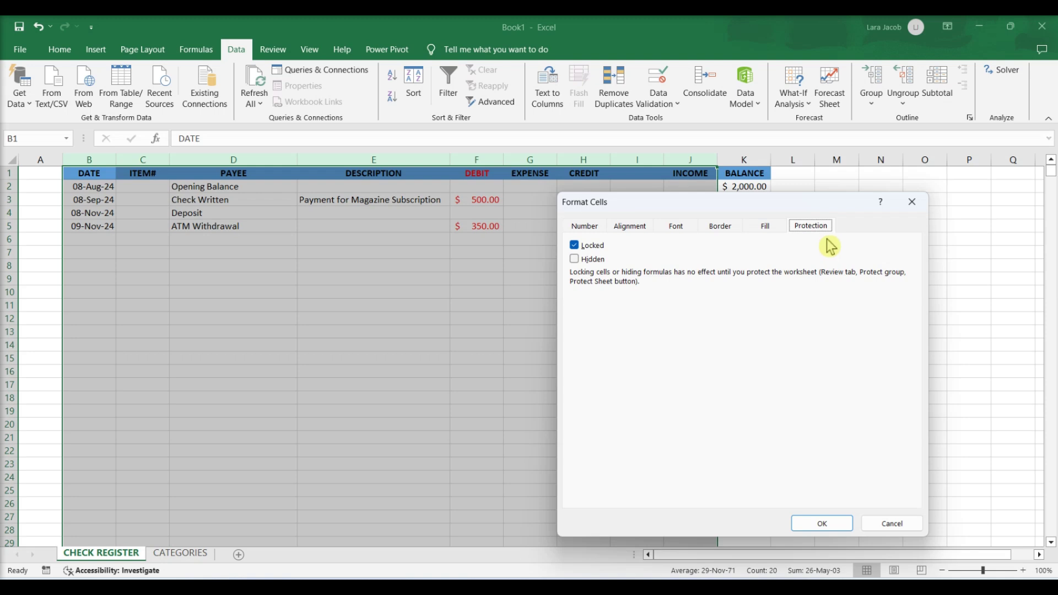
{"action": "left_click", "coordinate": [827, 524]}
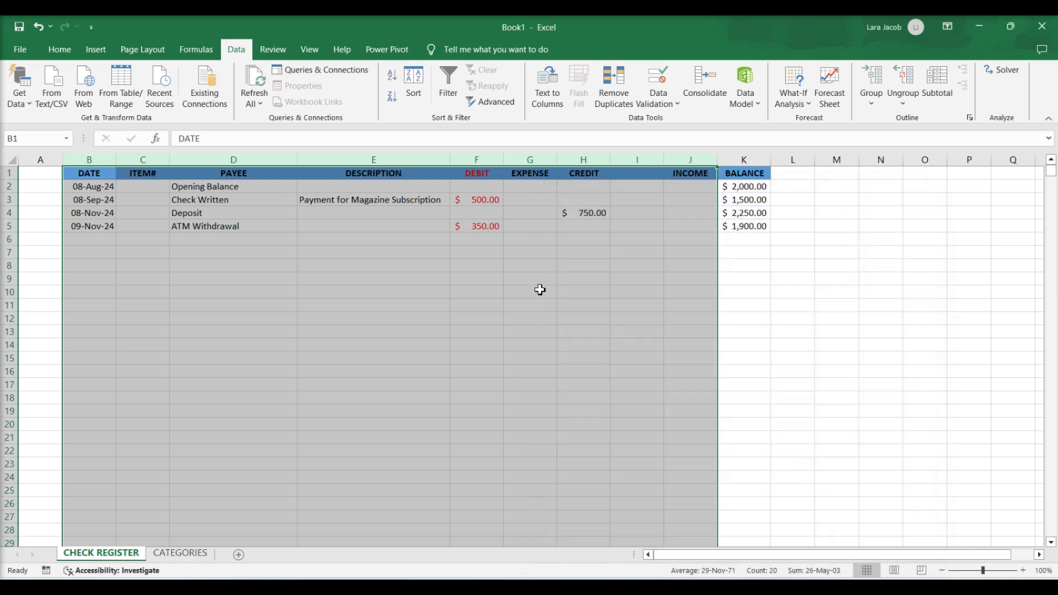
{"action": "left_click", "coordinate": [274, 50]}
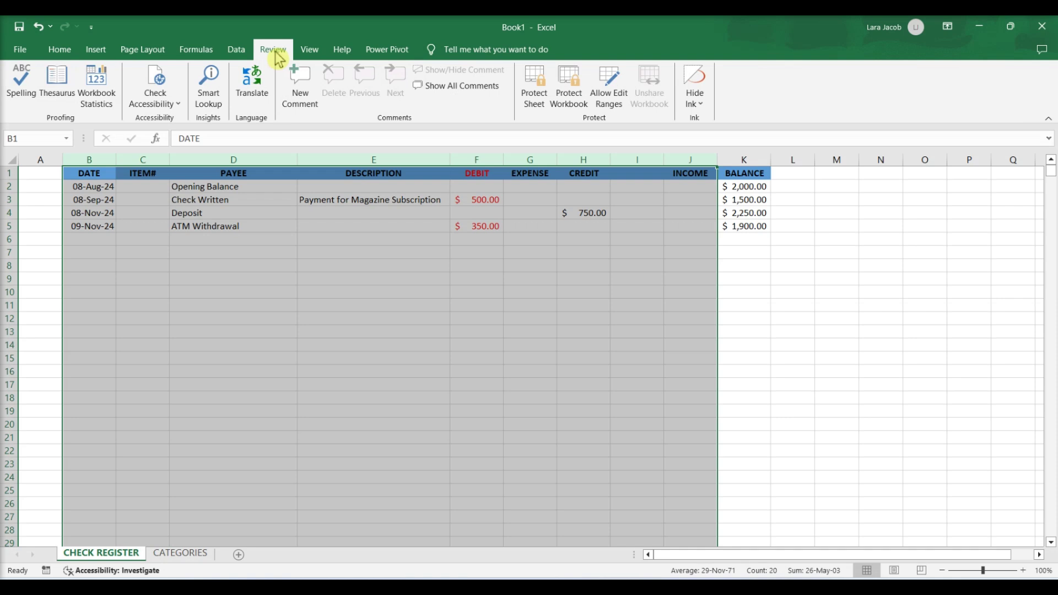
Protect the CHECK REGISTER sheet using the default Protect Sheet permissions
{"action": "left_click", "coordinate": [534, 104]}
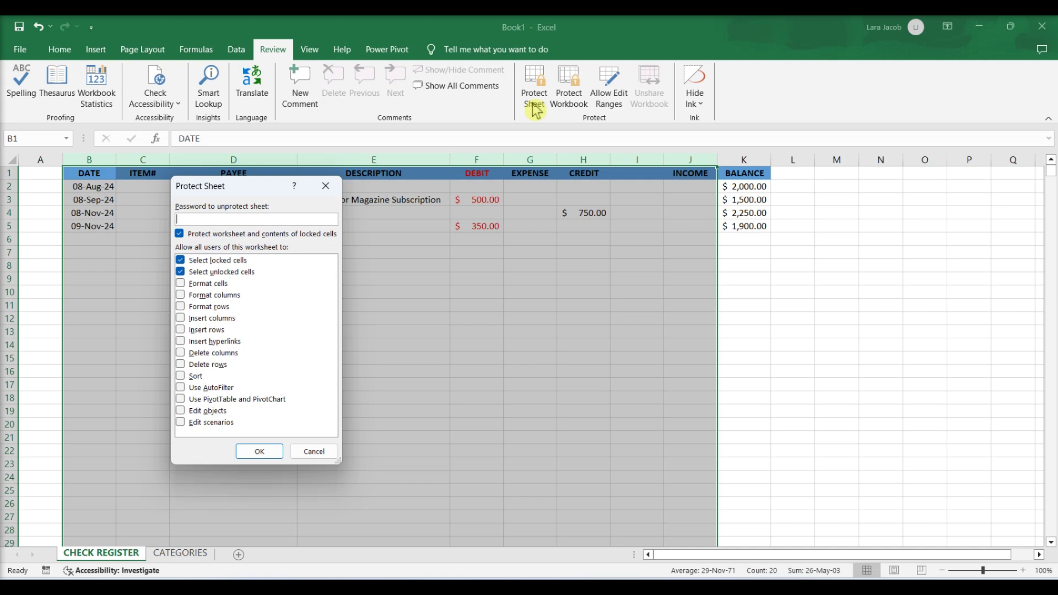
{"action": "left_click", "coordinate": [275, 451]}
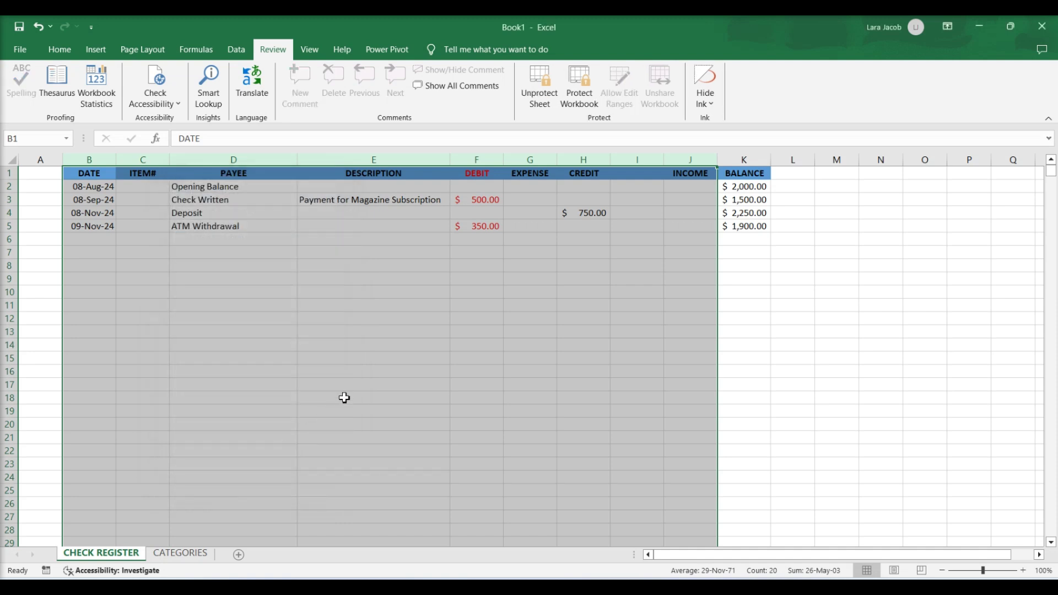